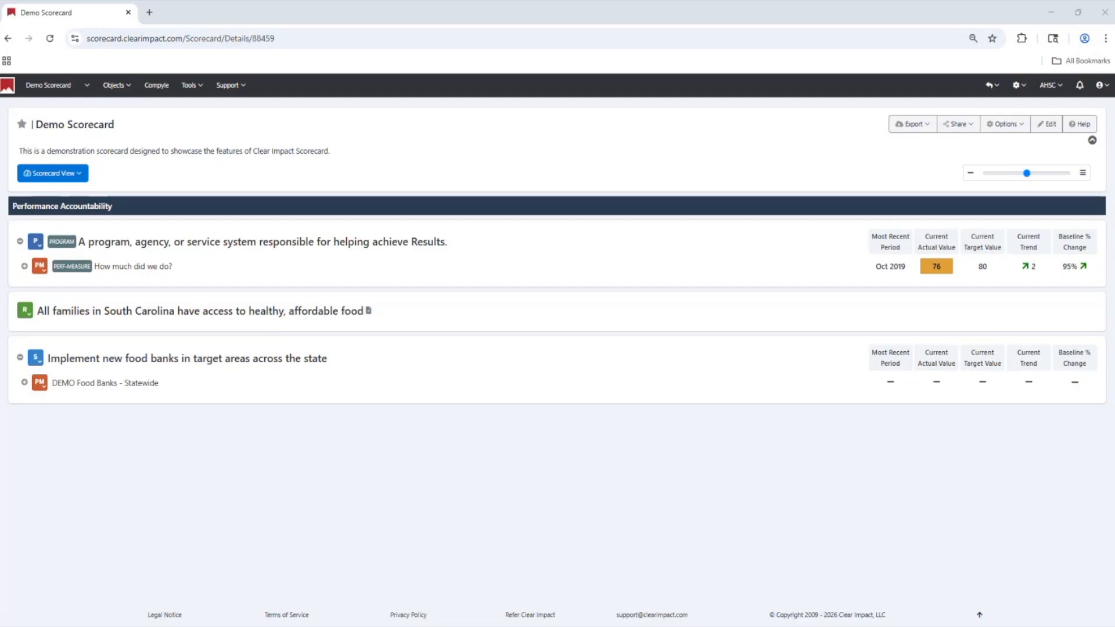
Open the DEMO Food Banks - Statewide measure, set its calculation type to Sum, and save the change
left_click(119, 385)
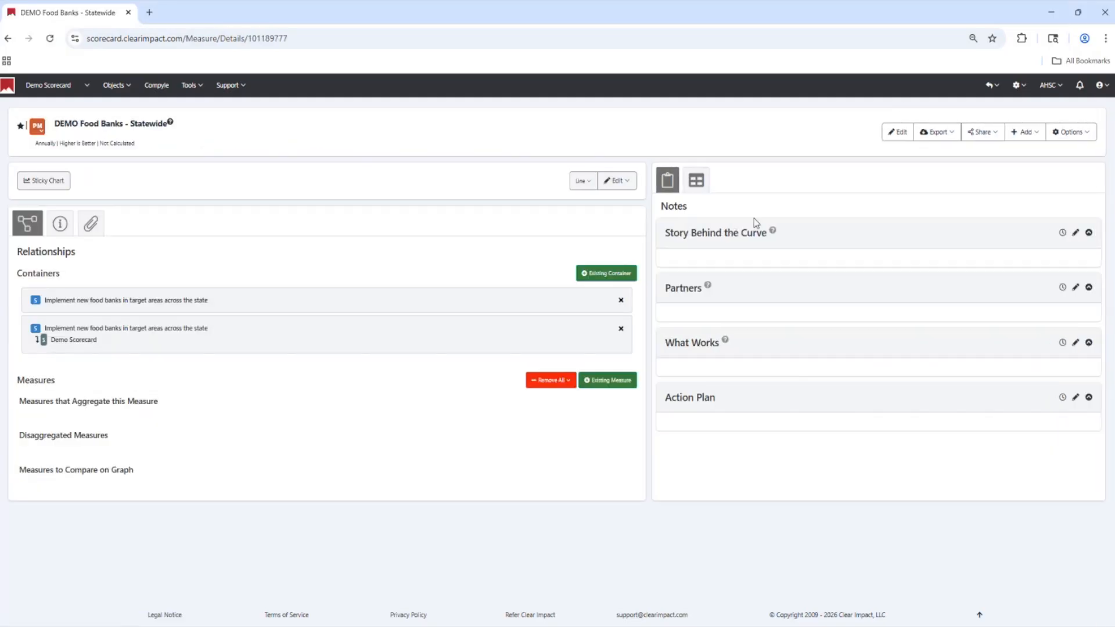
left_click(900, 132)
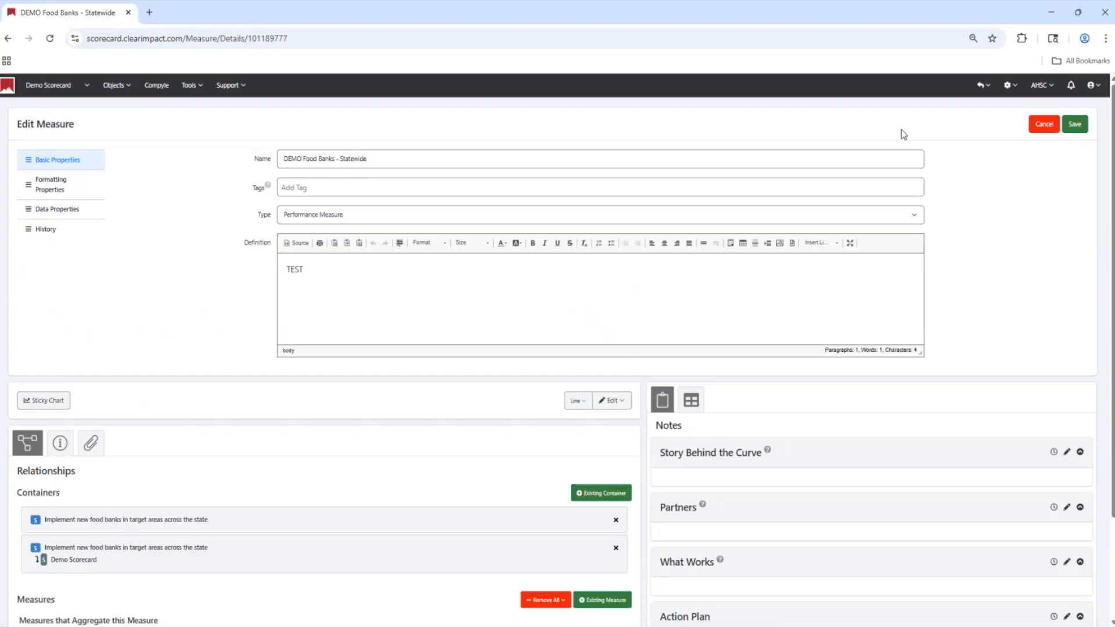
left_click(53, 215)
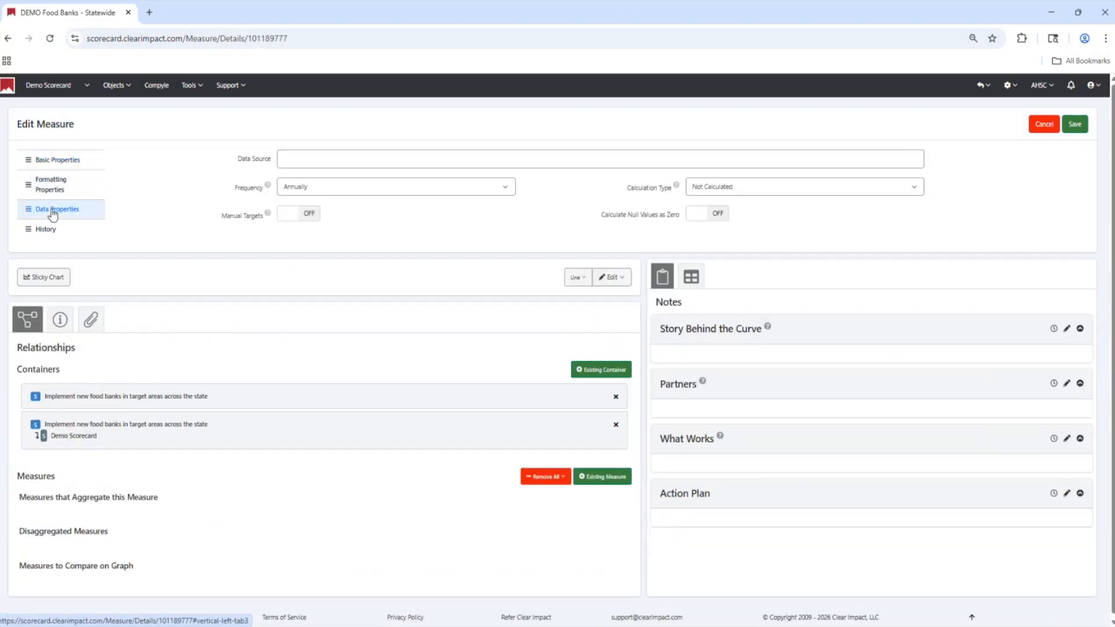
left_click(726, 192)
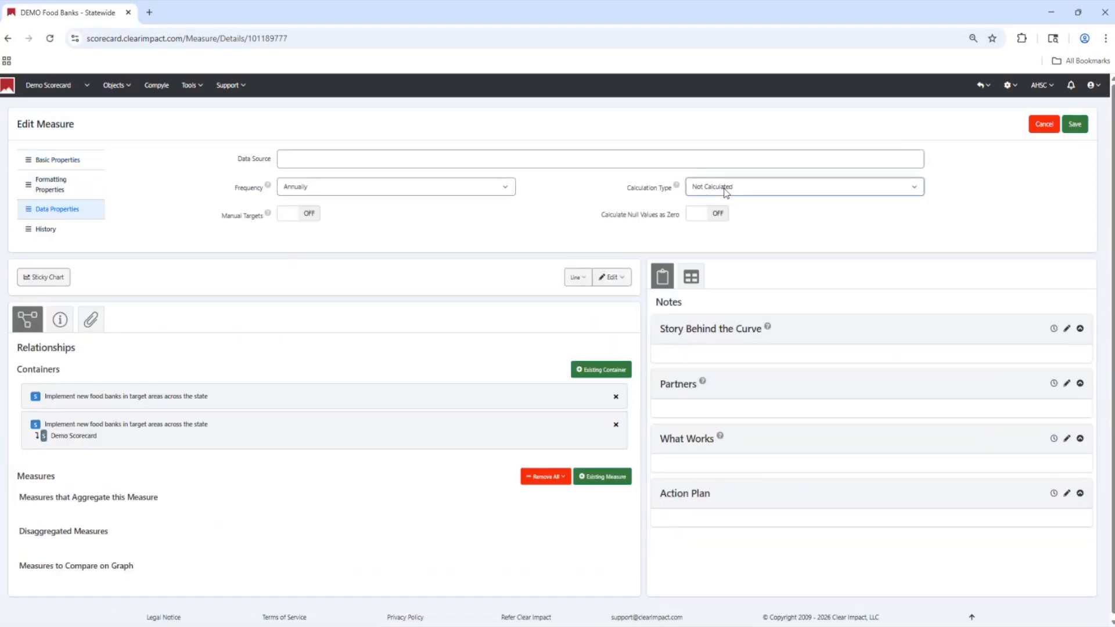
left_click(720, 225)
left_click(1075, 125)
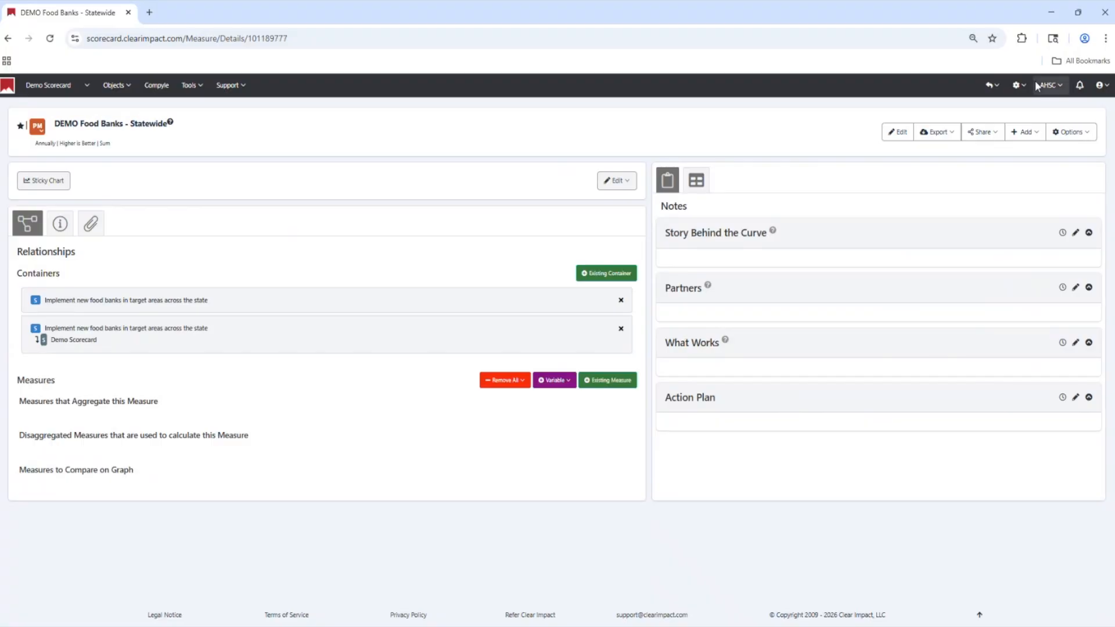
Start a new performance measure from the performance measure list and title it "DEMO Food Banks - Lowcountry"
left_click(128, 86)
mouse_move(184, 145)
left_click(238, 190)
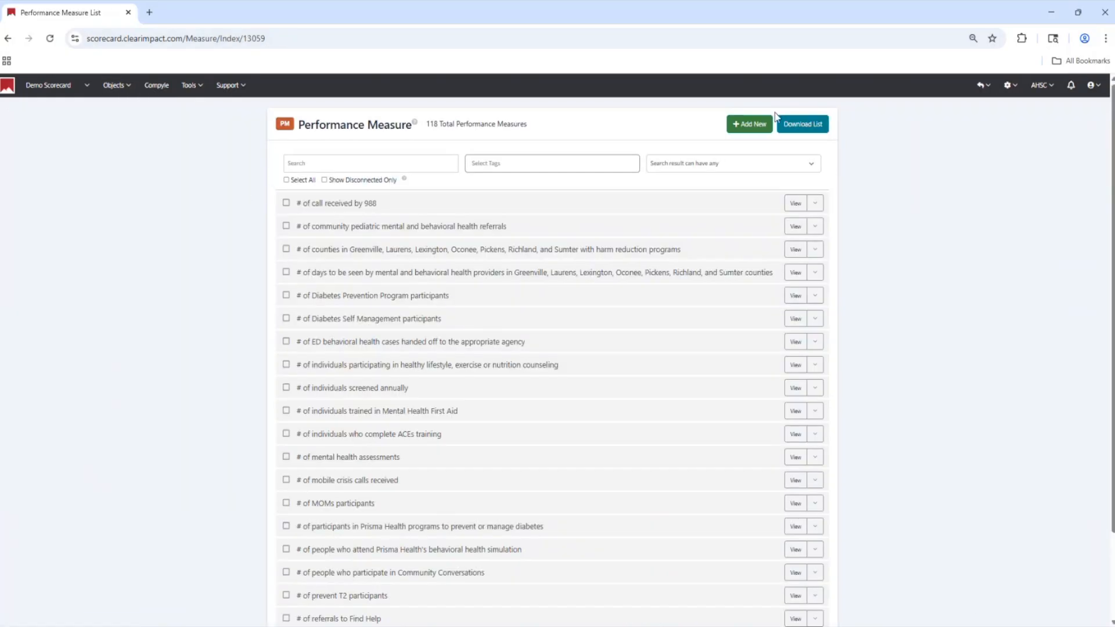
left_click(750, 130)
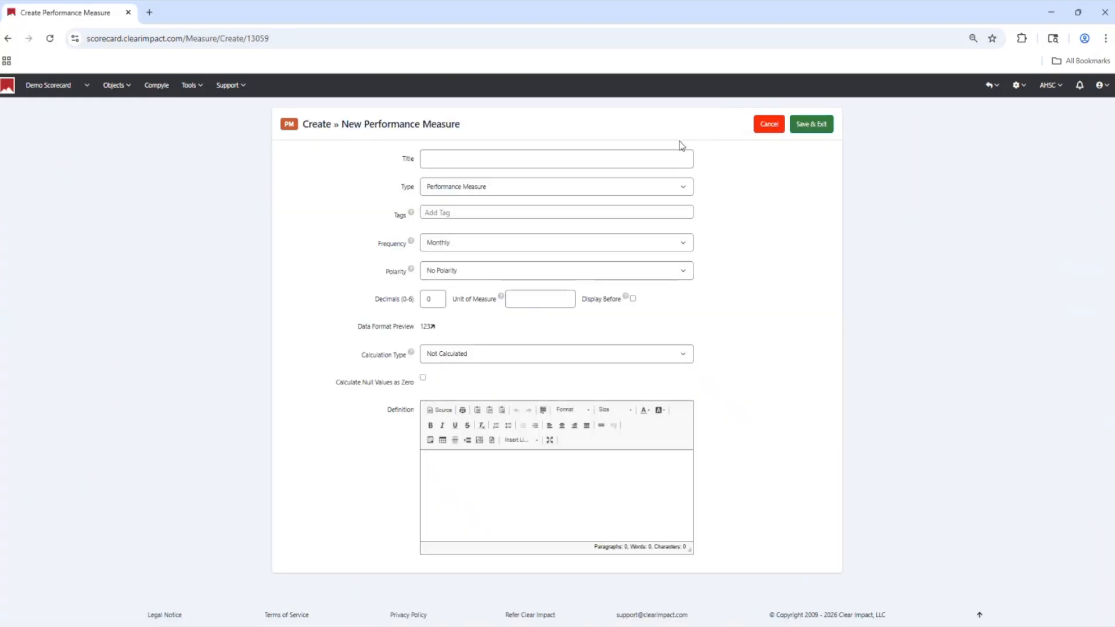
left_click(628, 156)
type("DEMO Food Banks - Lowcounty")
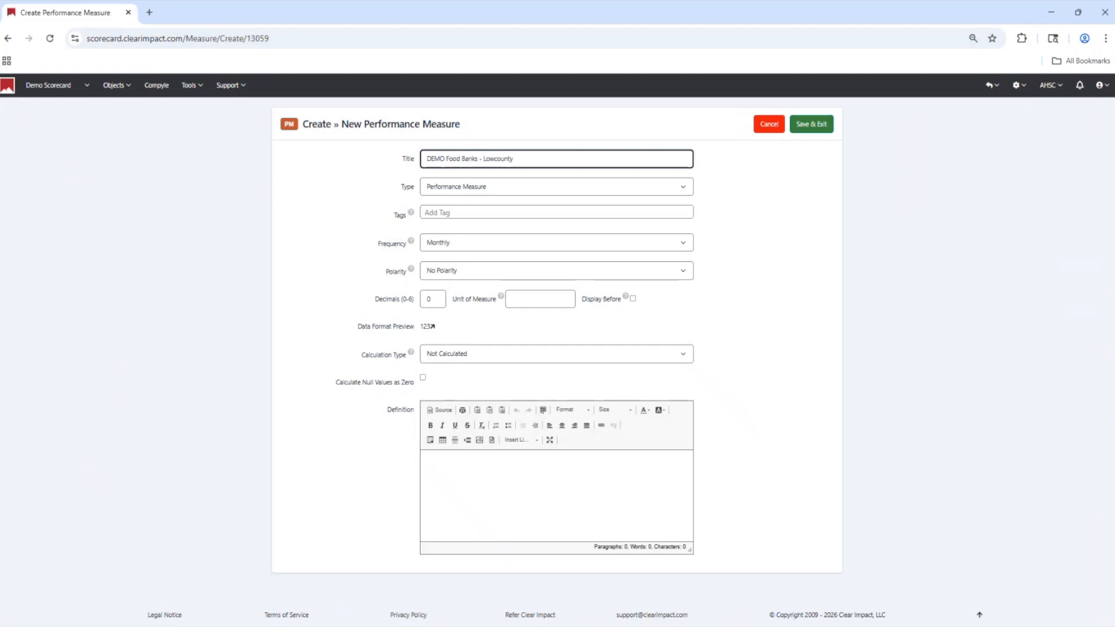
key("BackSpace")
type("ry")
Set the Lowcountry measure's frequency to Annually and polarity to Higher is Better, and save it
left_click(476, 239)
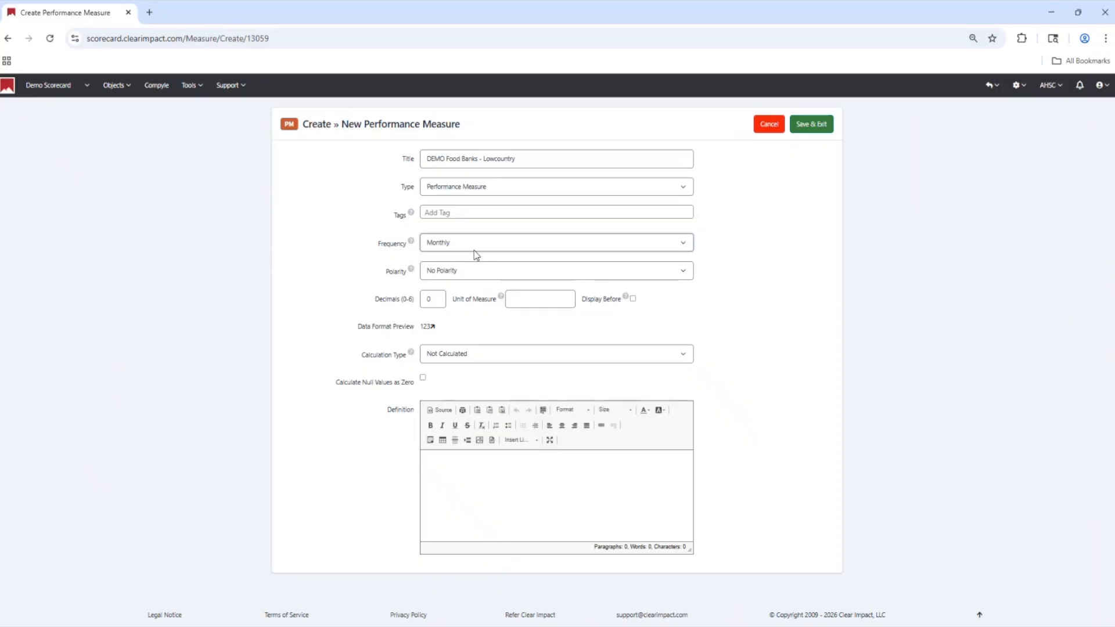
left_click(476, 290)
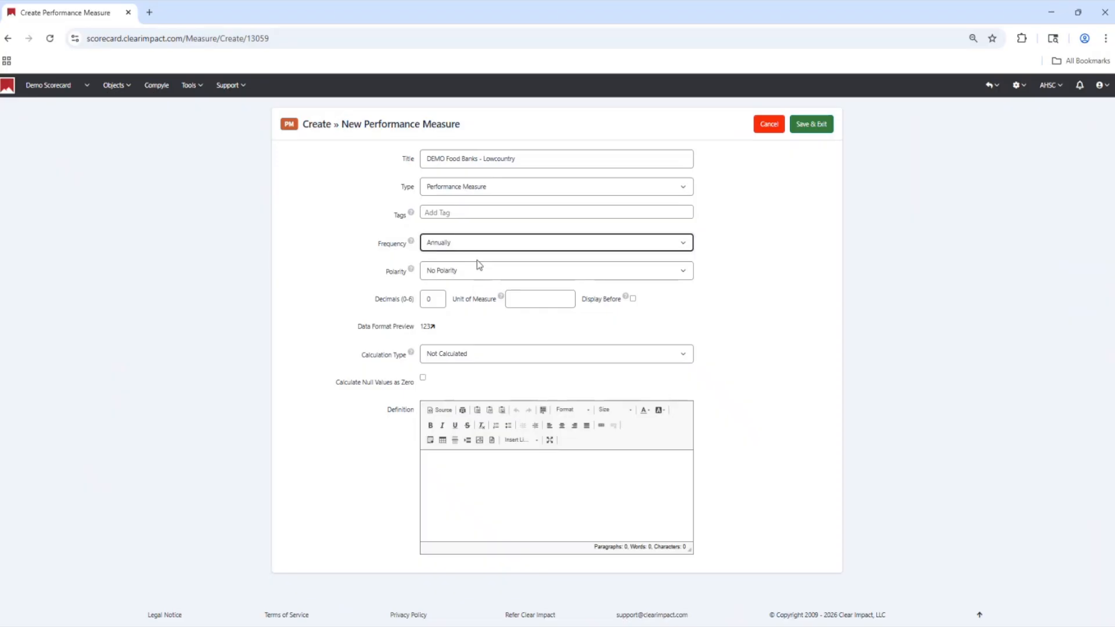
left_click(483, 270)
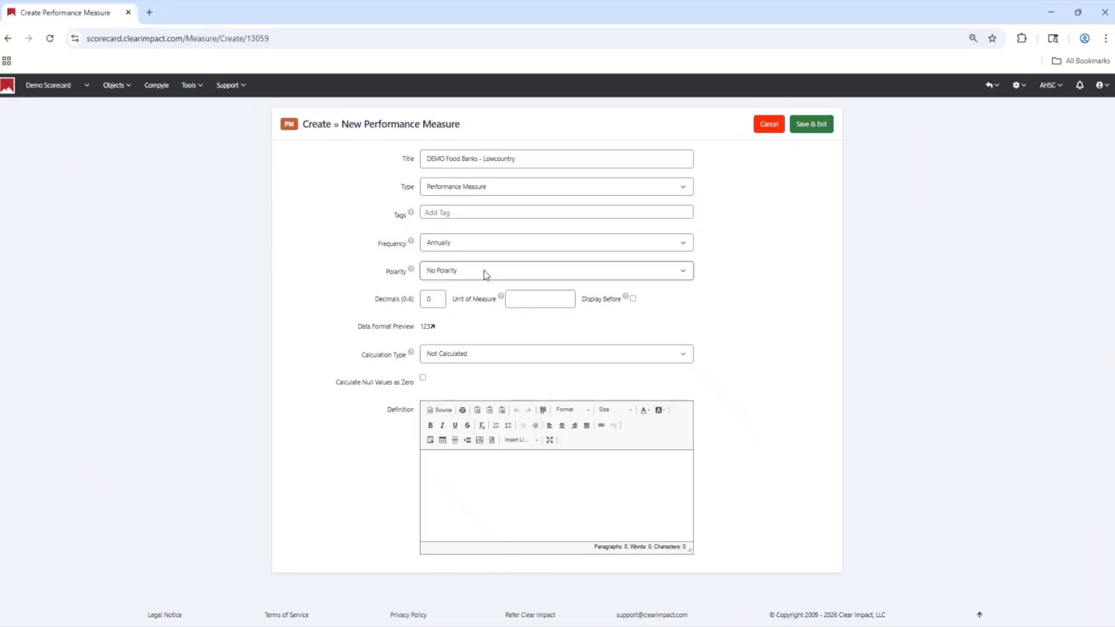
left_click(470, 298)
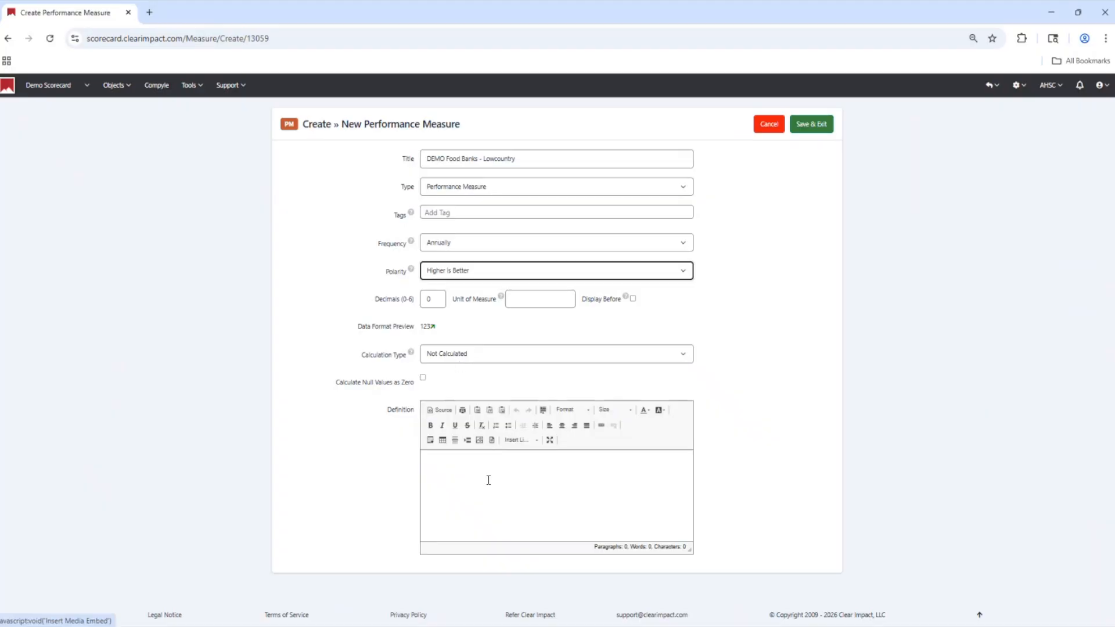
left_click(830, 129)
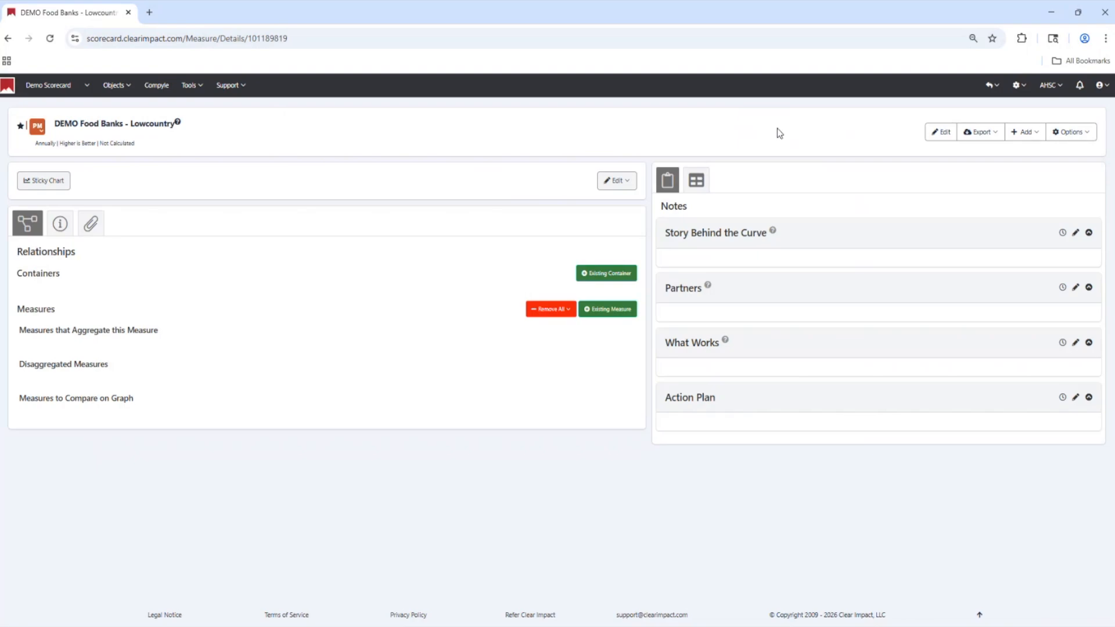
Open the Lowcountry measure's data for editing and add annual periods from 2026 back to 2023
left_click(631, 182)
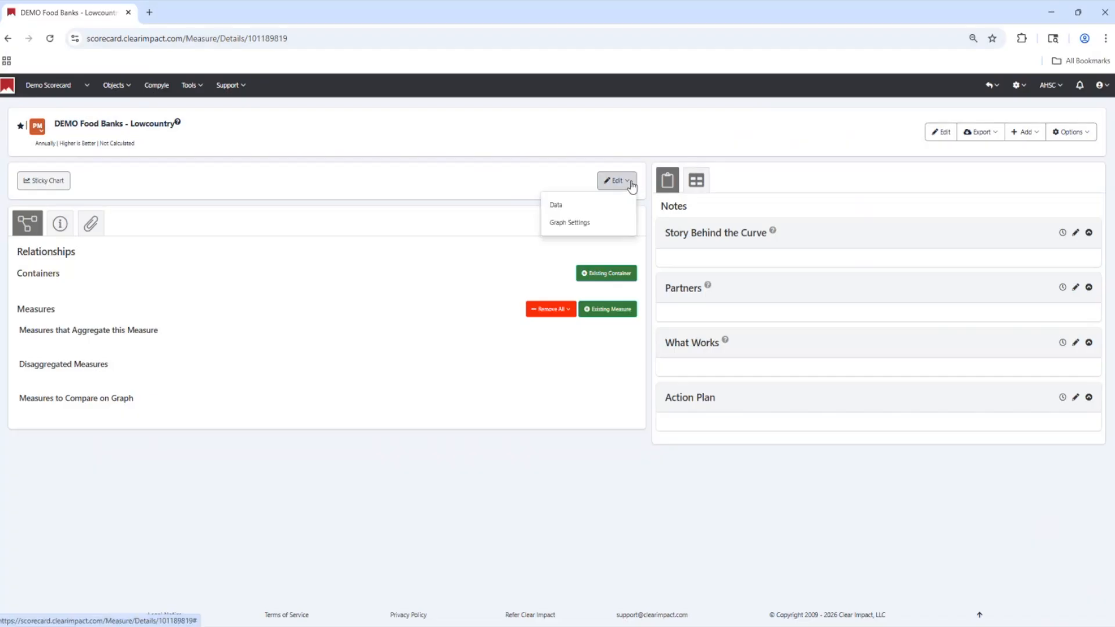
left_click(570, 211)
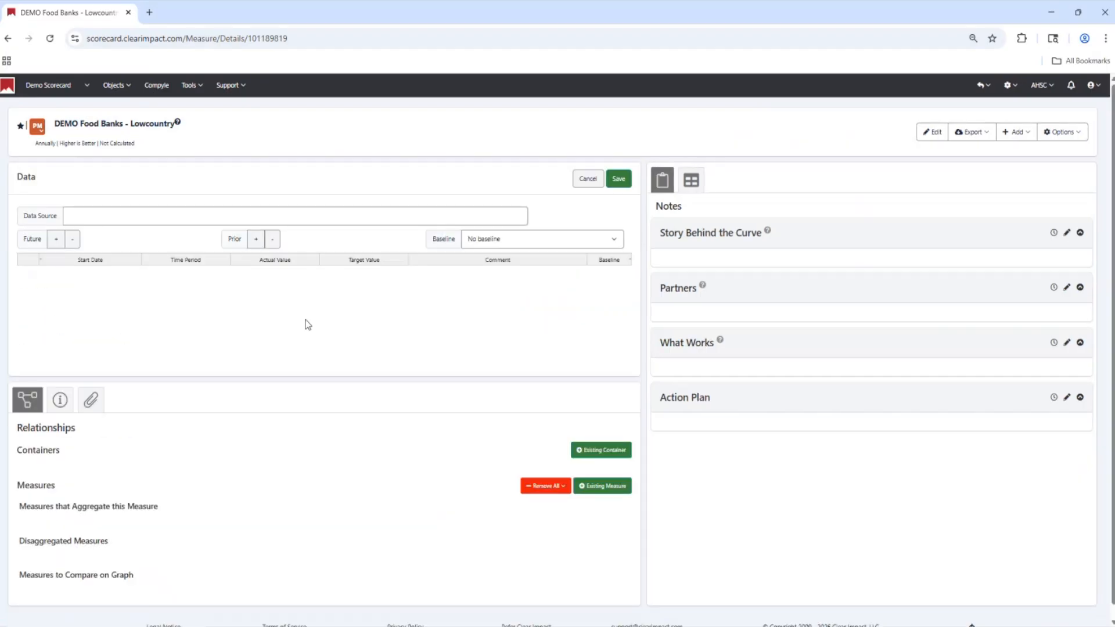
left_click(254, 240)
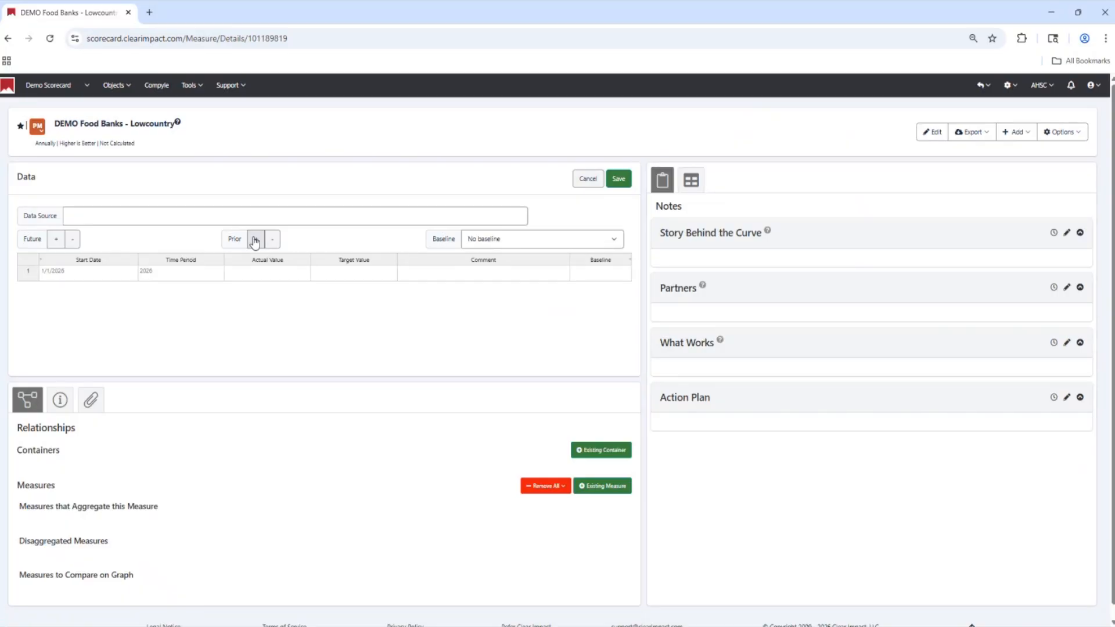
left_click(255, 240)
left_click(255, 240)
left_click(255, 240)
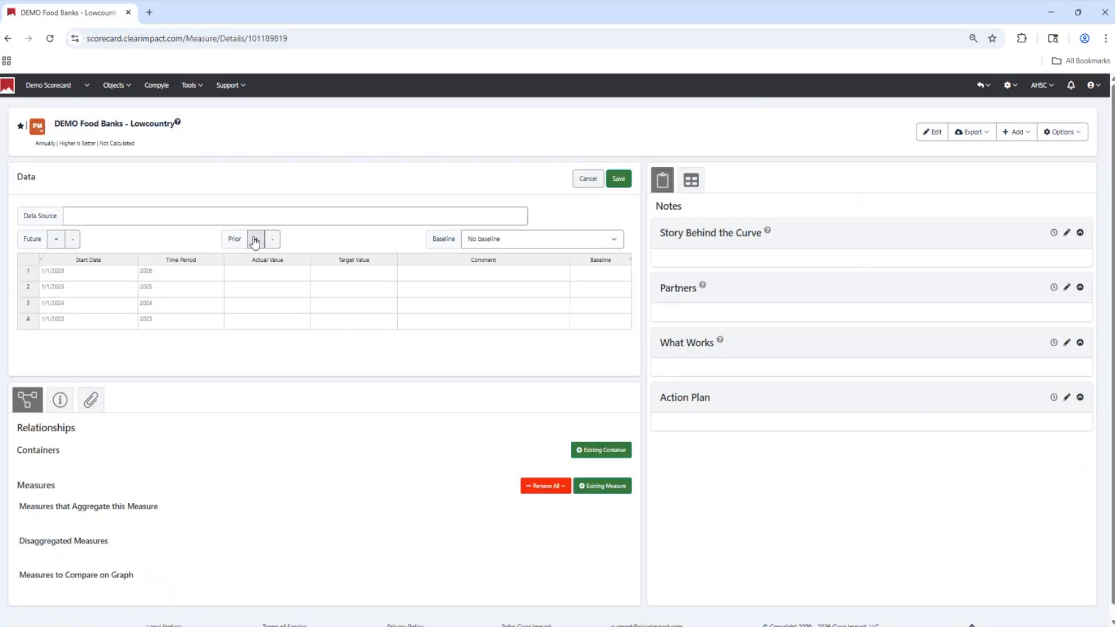
Enter Lowcountry actual values of 5 for 2023, 7 for 2024, 9 for 2025 and 11 for 2026, and save the data
left_click(272, 274)
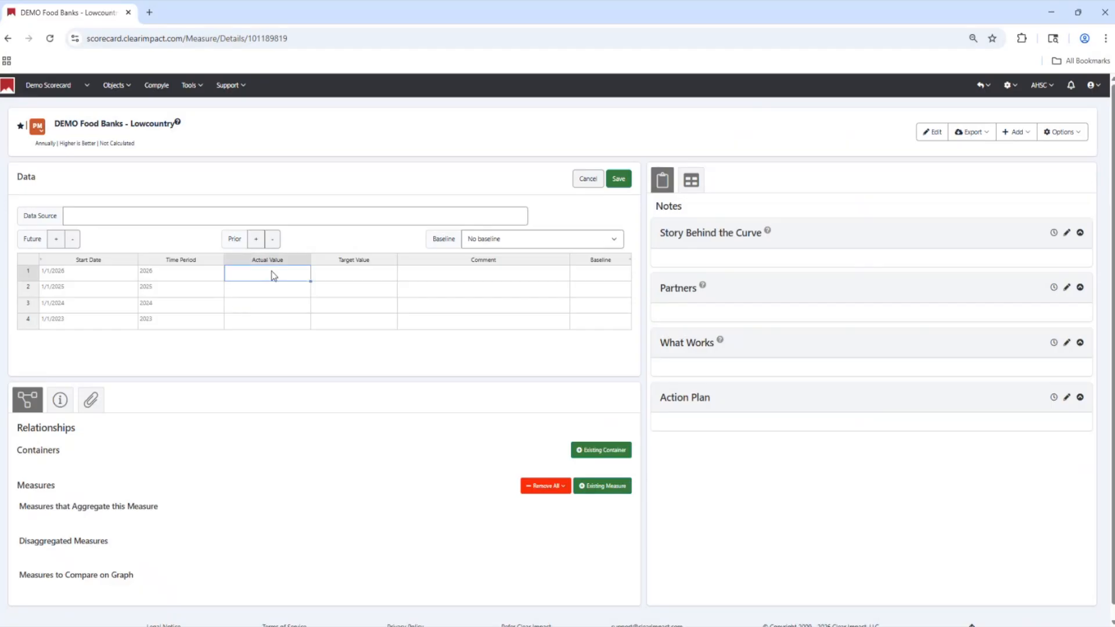
key("Left")
key("Left")
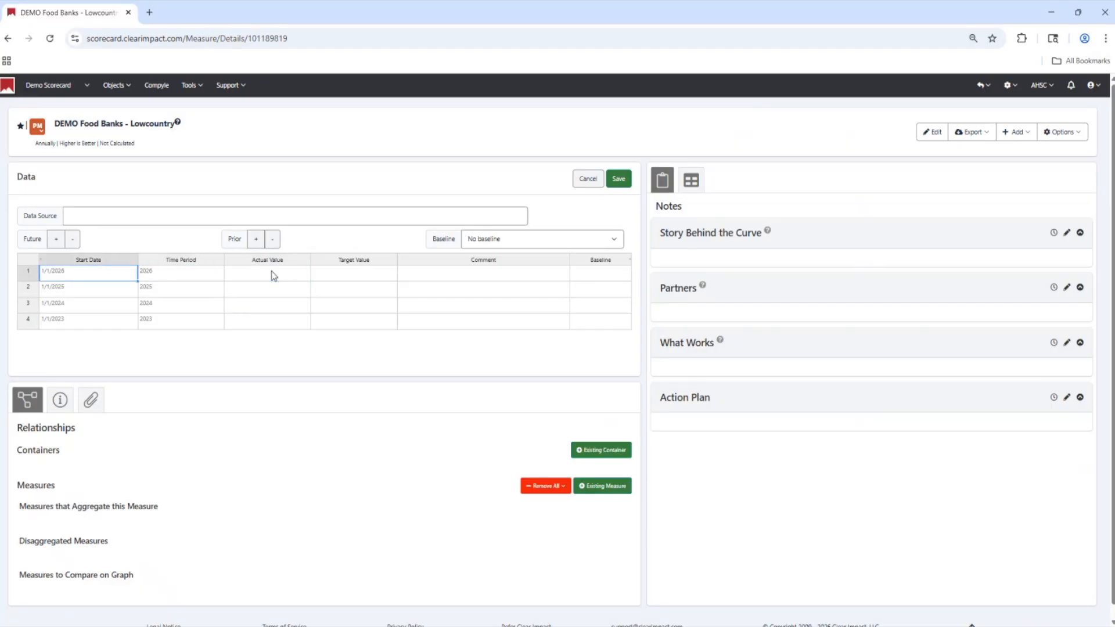
key("Right")
key("Right")
key("Down")
key("Down")
key("Down")
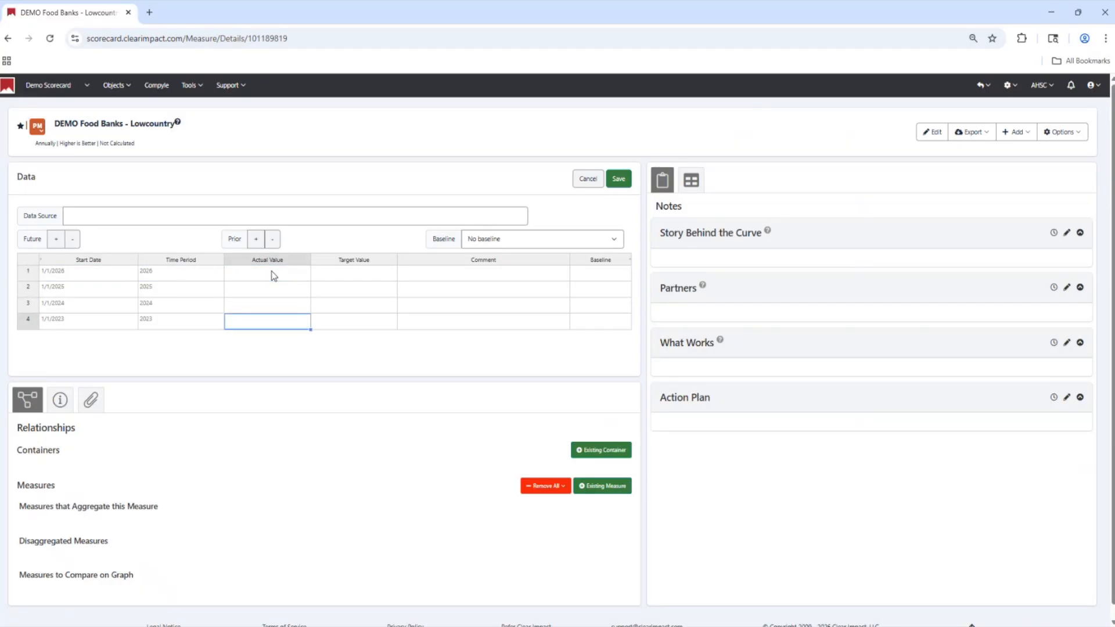
type("5")
key("Up")
type("7")
key("Up")
type("9")
key("Up")
type("11")
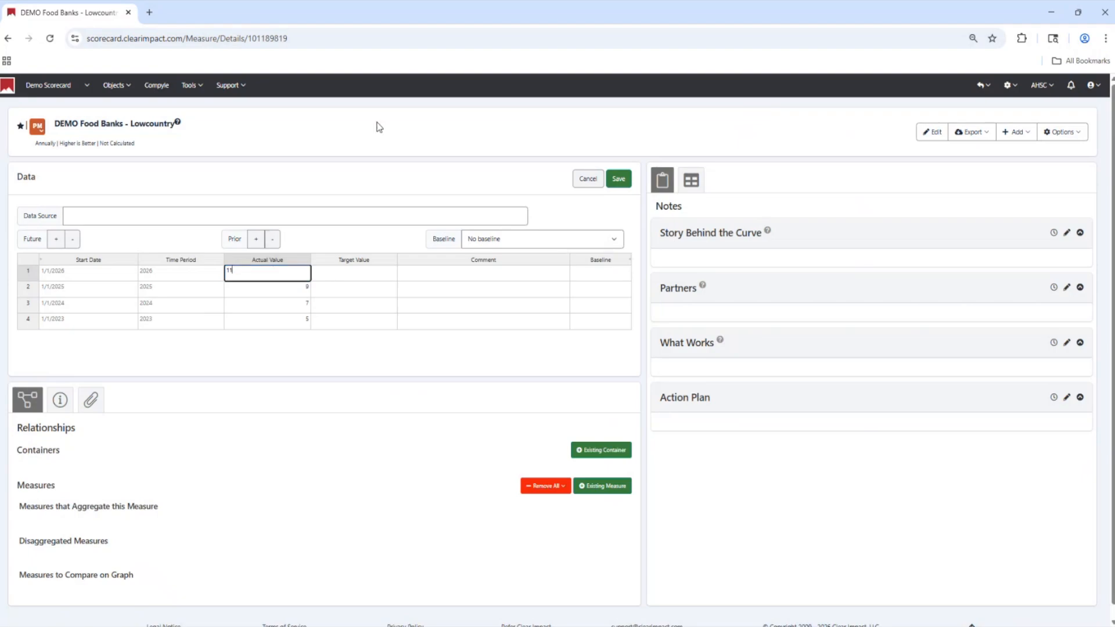
left_click(620, 180)
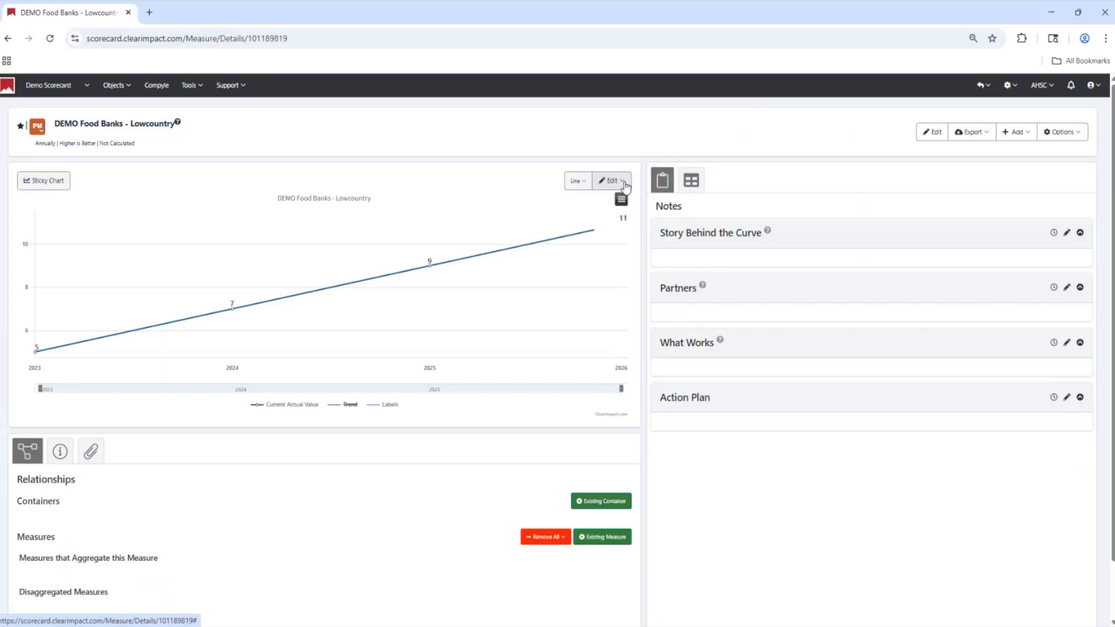
Start another new performance measure and title it "DEMO Food Banks - Upstate"
left_click(129, 87)
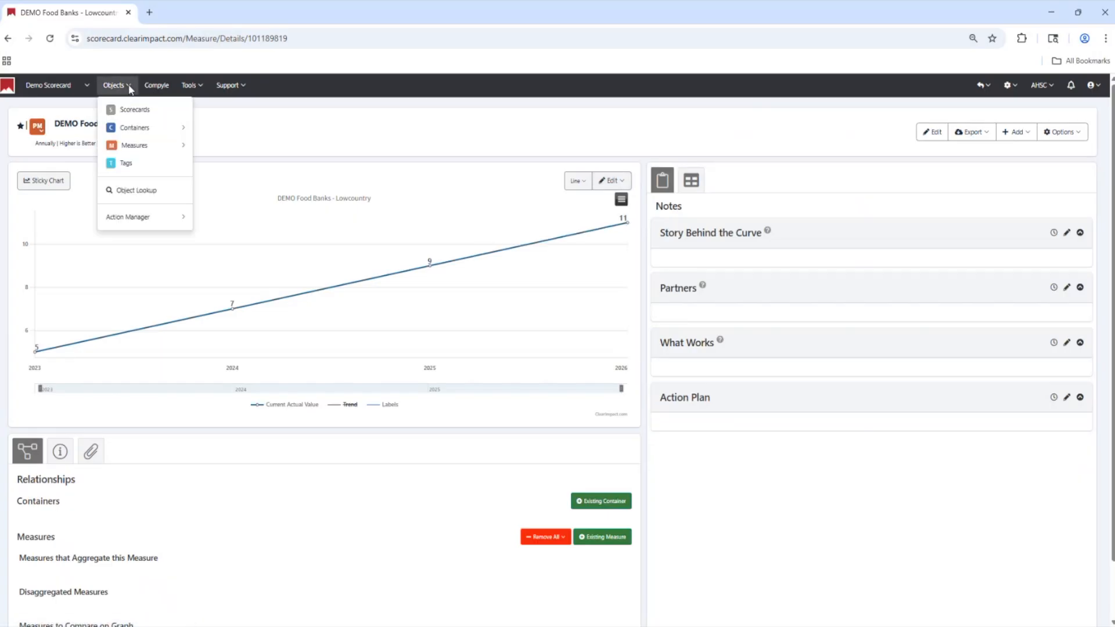
left_click(185, 149)
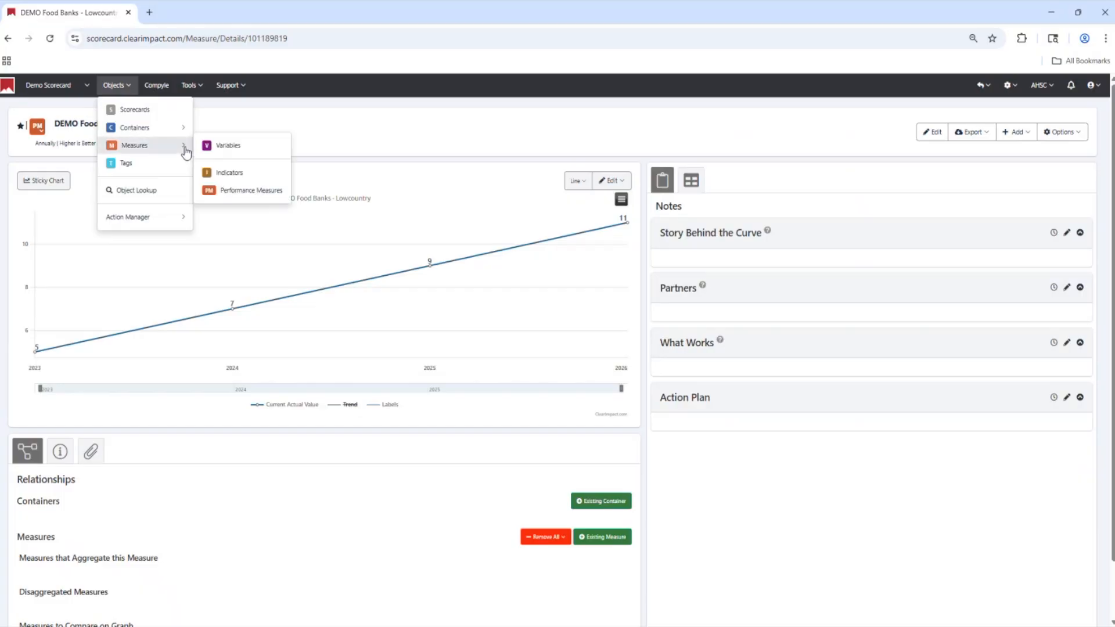
left_click(255, 191)
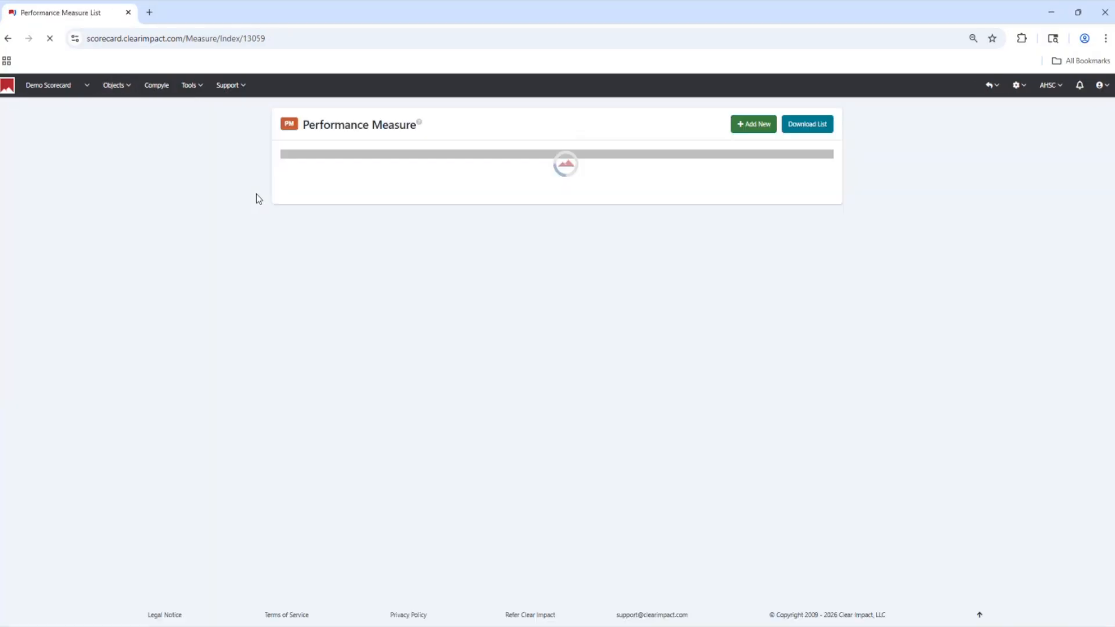
left_click(762, 129)
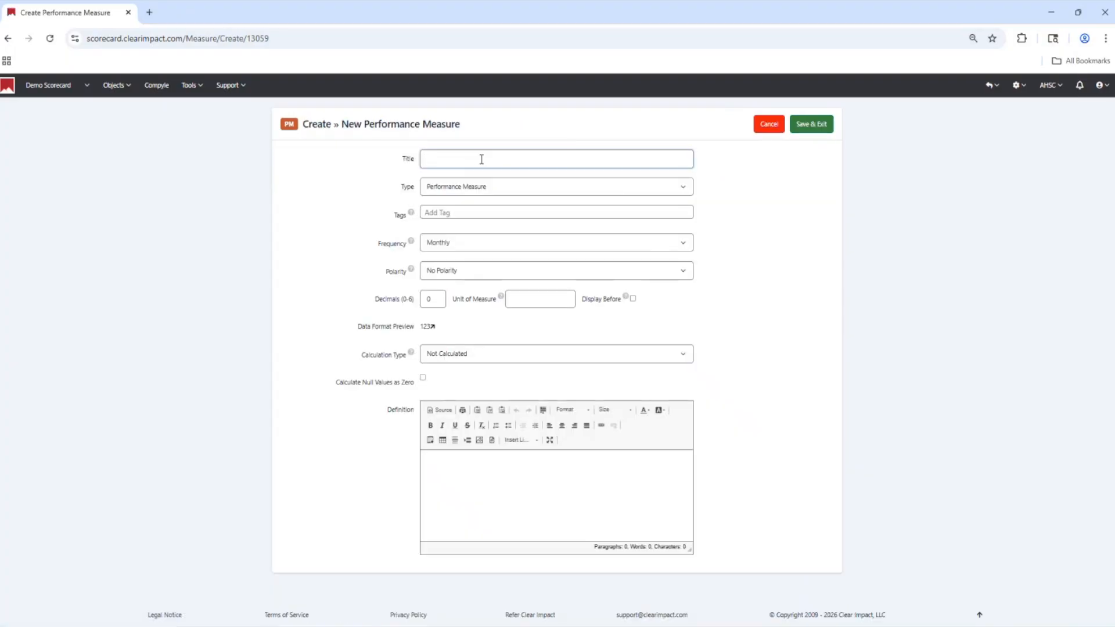
type("DEMOL Food Banks - Upstate")
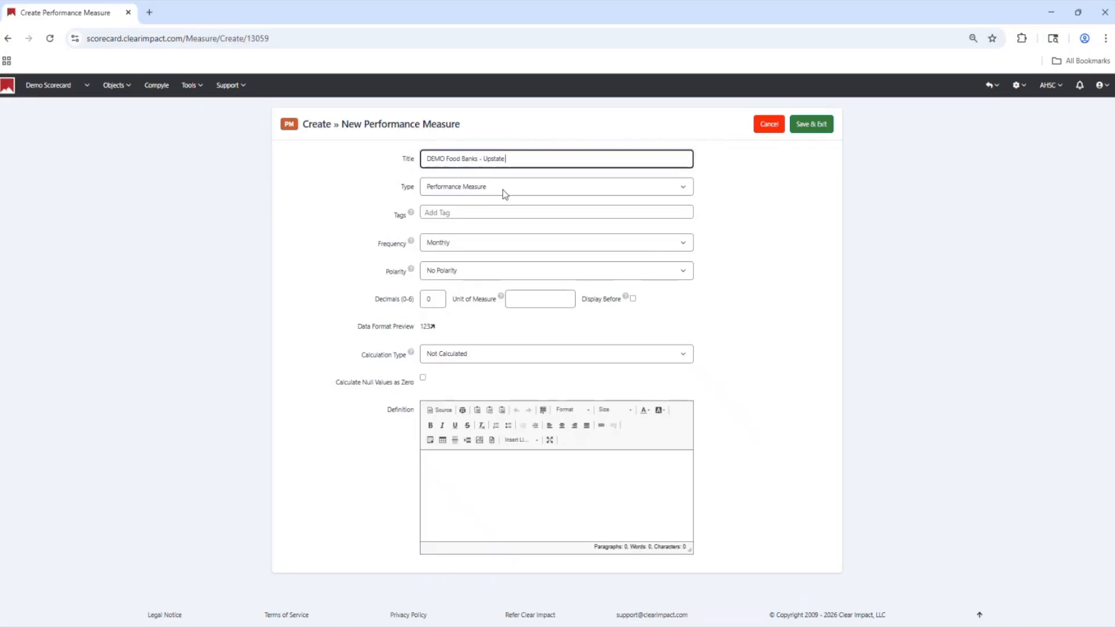
Set the Upstate measure's frequency to Annually and polarity to Higher is Better, and save it
left_click(497, 249)
left_click(471, 297)
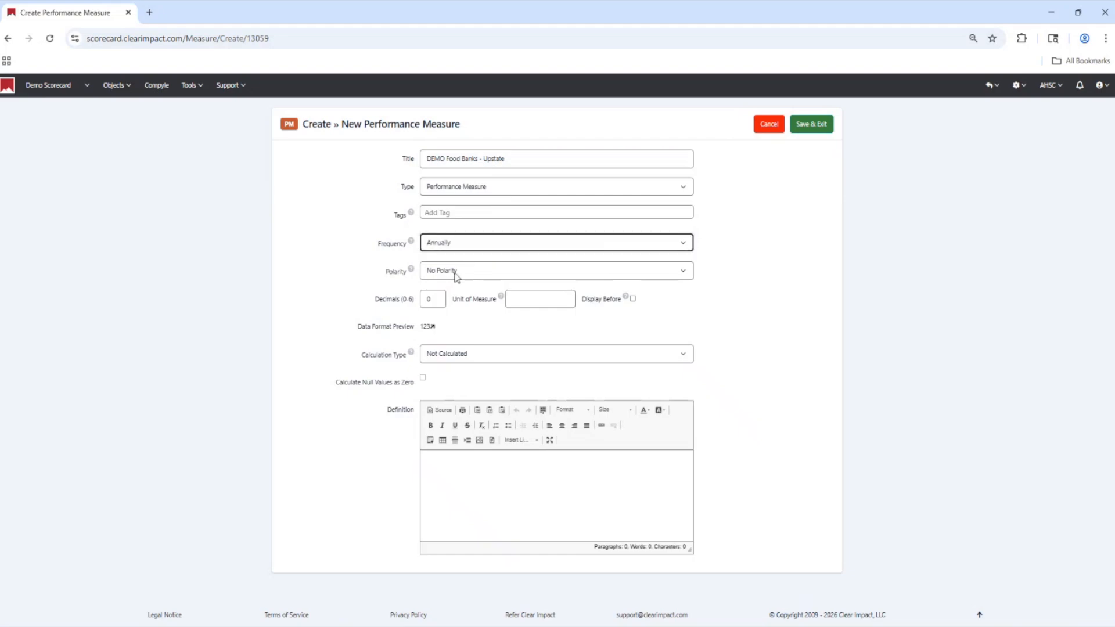
left_click(456, 277)
left_click(450, 288)
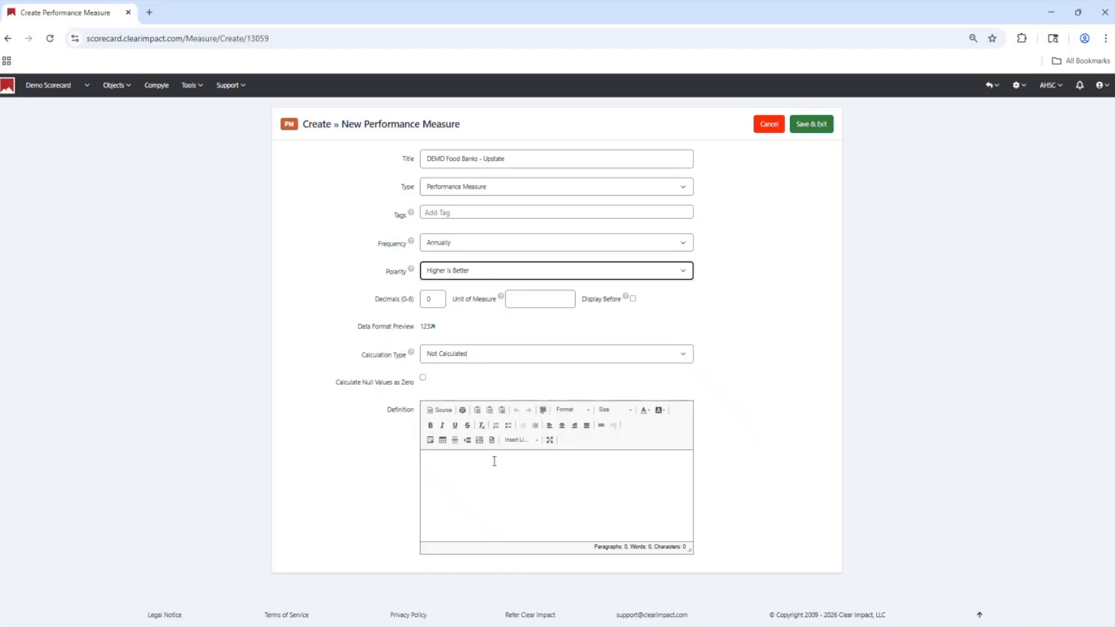
left_click(822, 128)
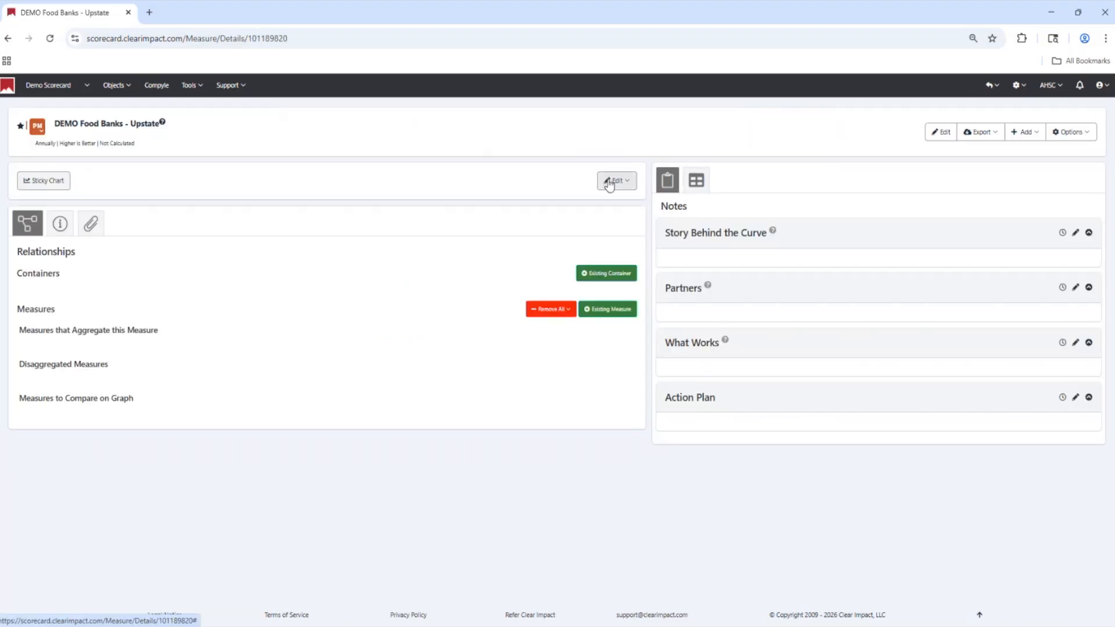
Open the Upstate measure's data for editing and add annual periods from 2026 back to 2023
left_click(609, 185)
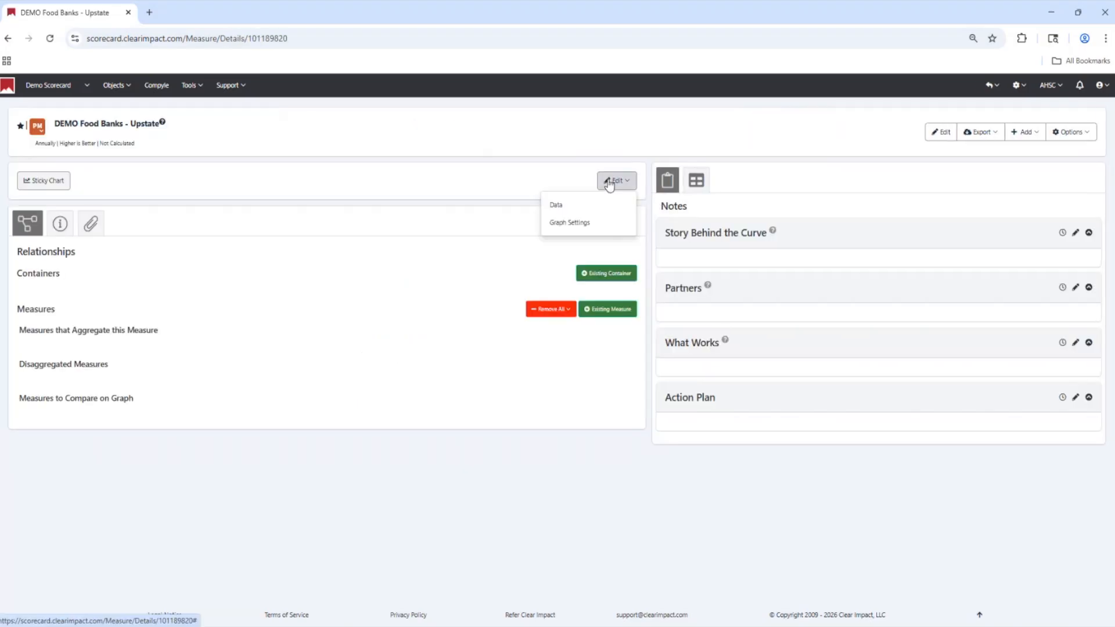
left_click(574, 207)
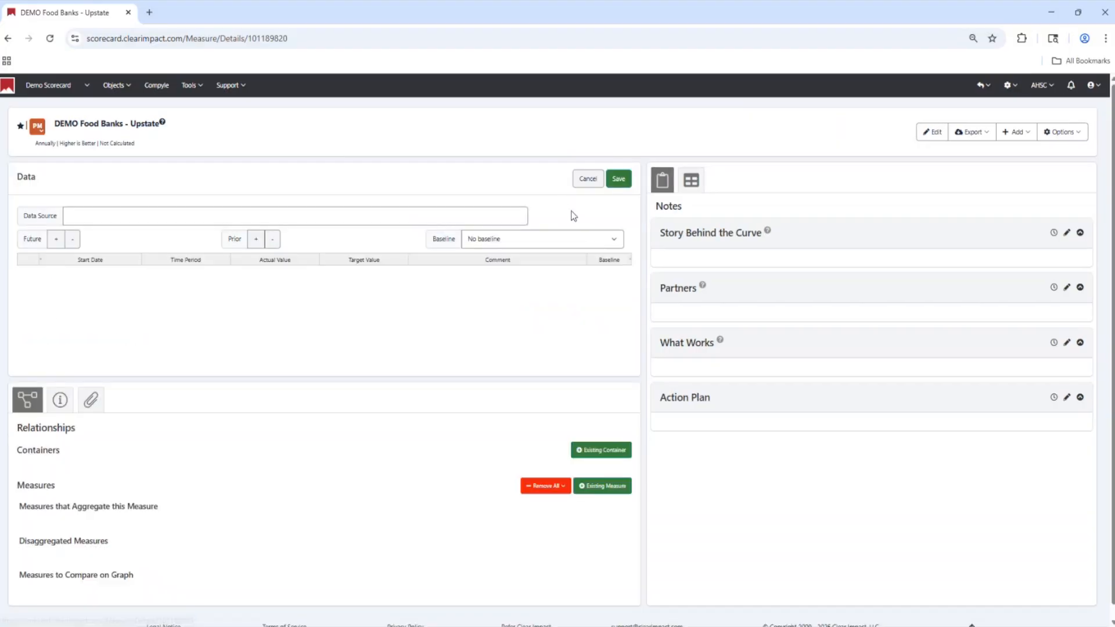
left_click(256, 239)
left_click(259, 245)
left_click(259, 245)
left_click(259, 245)
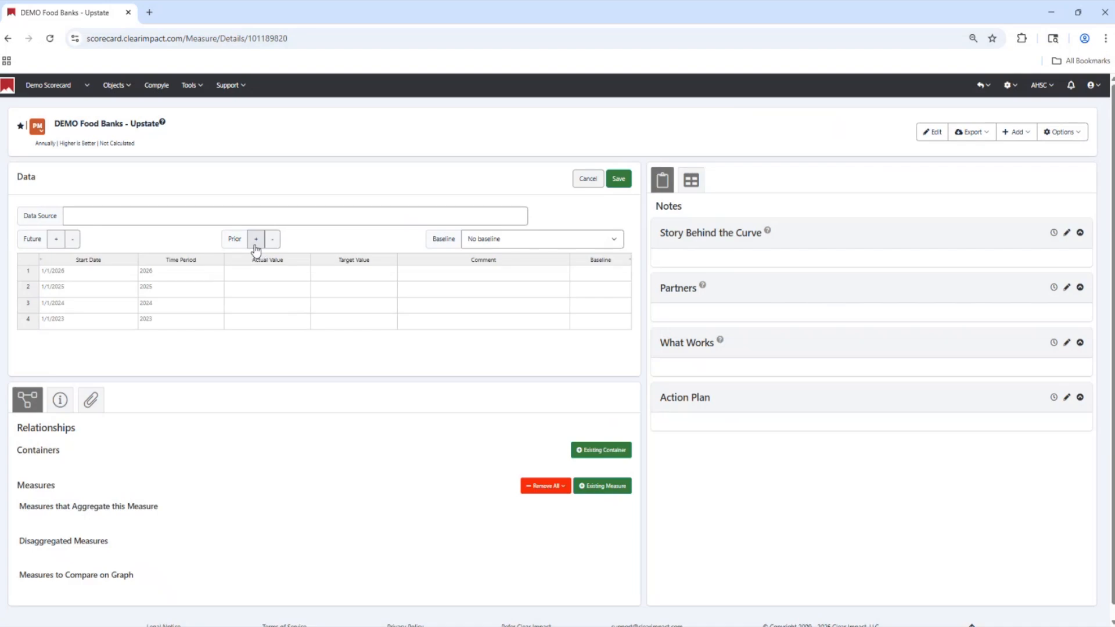
Enter Upstate actual values of 0 for 2023, 5 for 2024, 6 for 2025 and 15 for 2026, and save the data
left_click(253, 326)
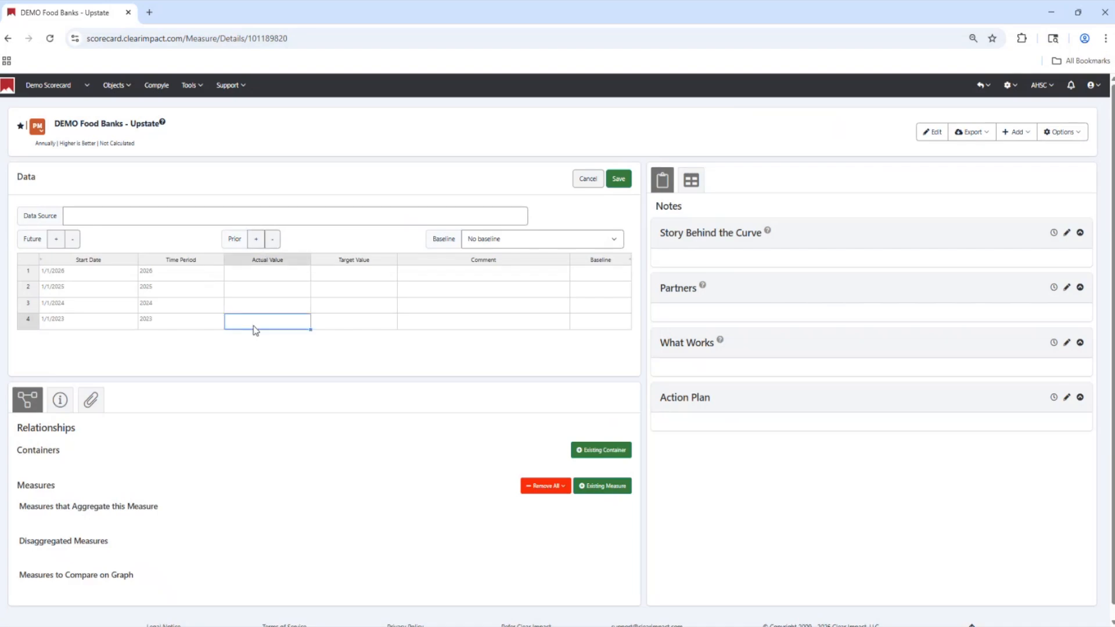
type("0")
key("Up")
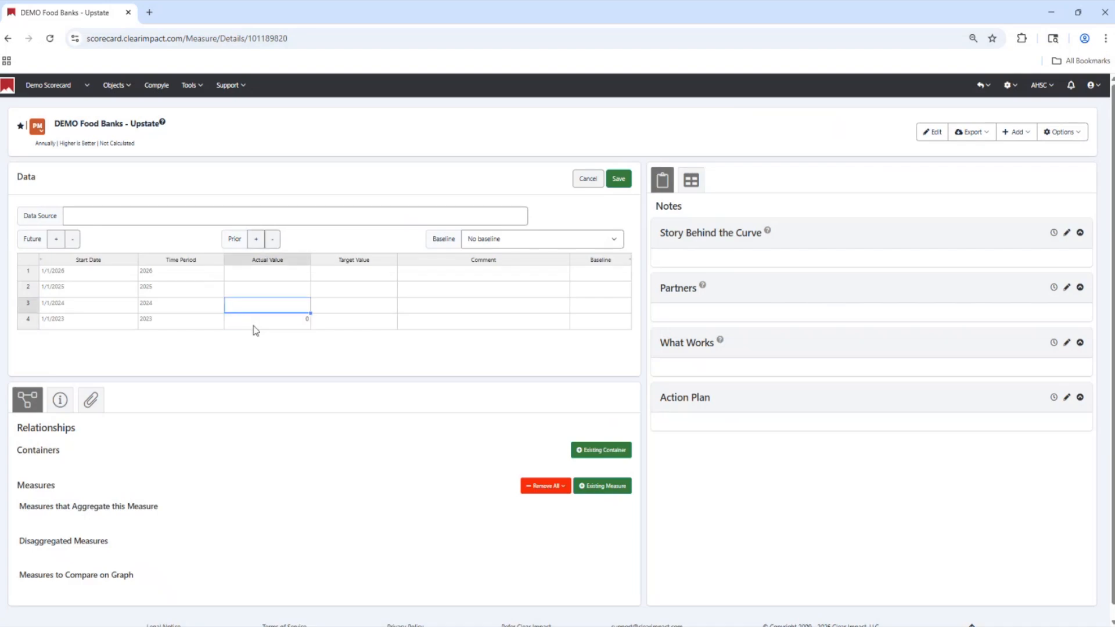
type("5")
key("Up")
type("6")
key("Up")
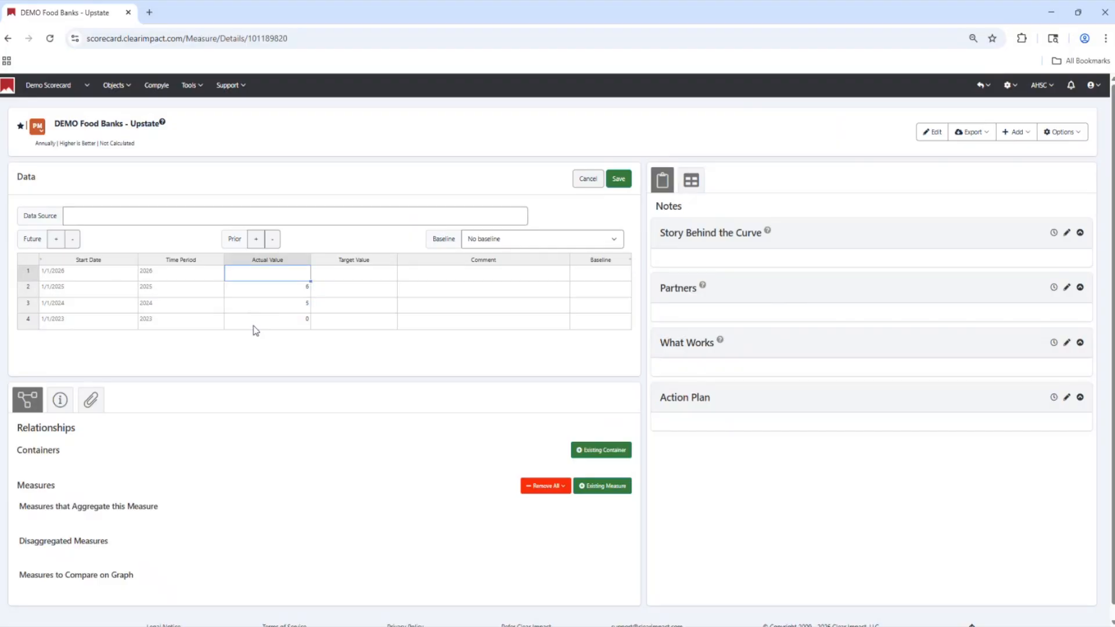
type("15")
key("Tab")
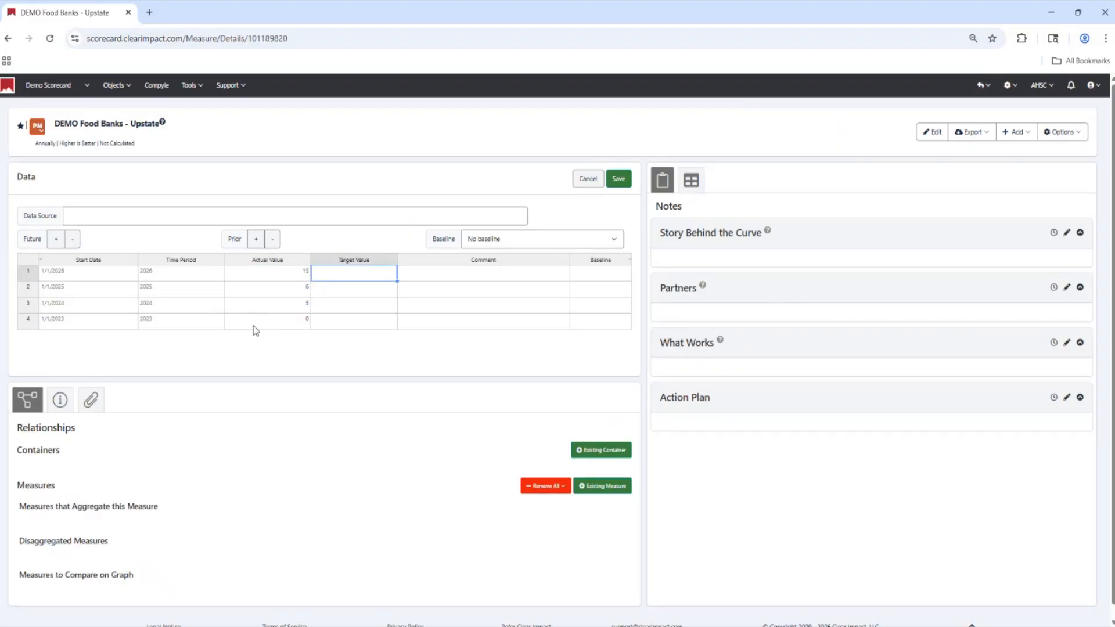
left_click(618, 179)
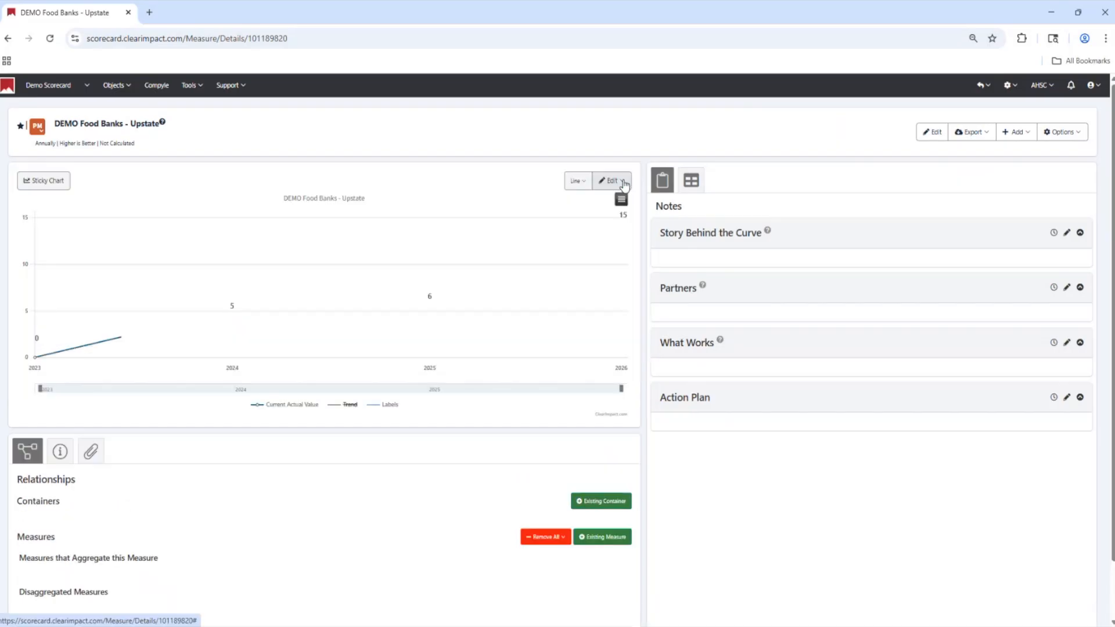
Open the DEMO Food Banks - Statewide measure from the Demo Scorecard and start adding existing measures to it
left_click(66, 90)
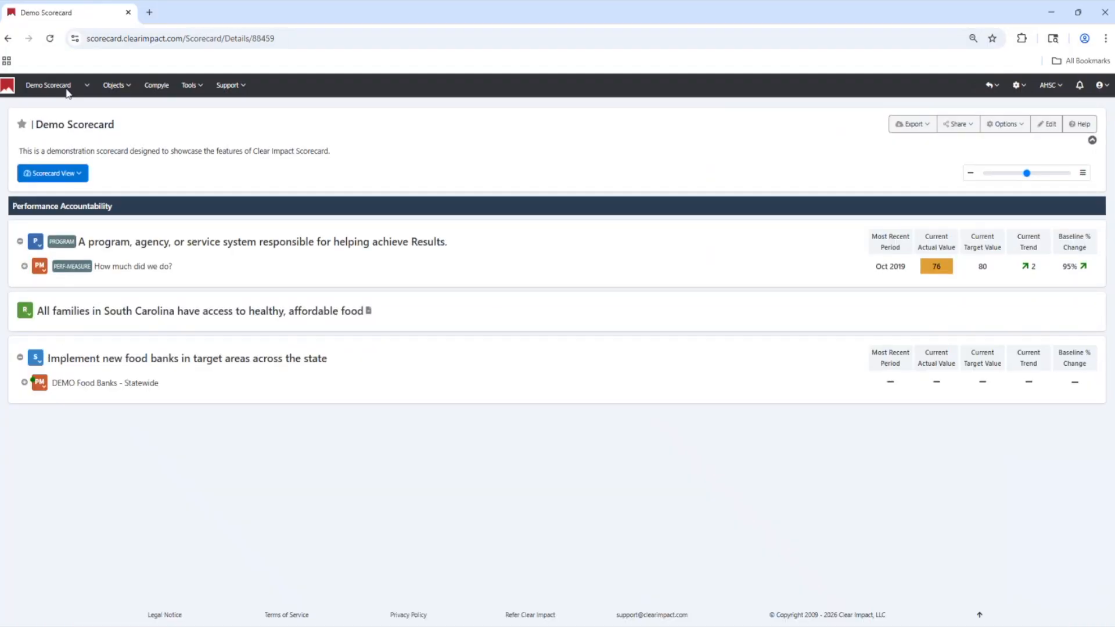
left_click(83, 392)
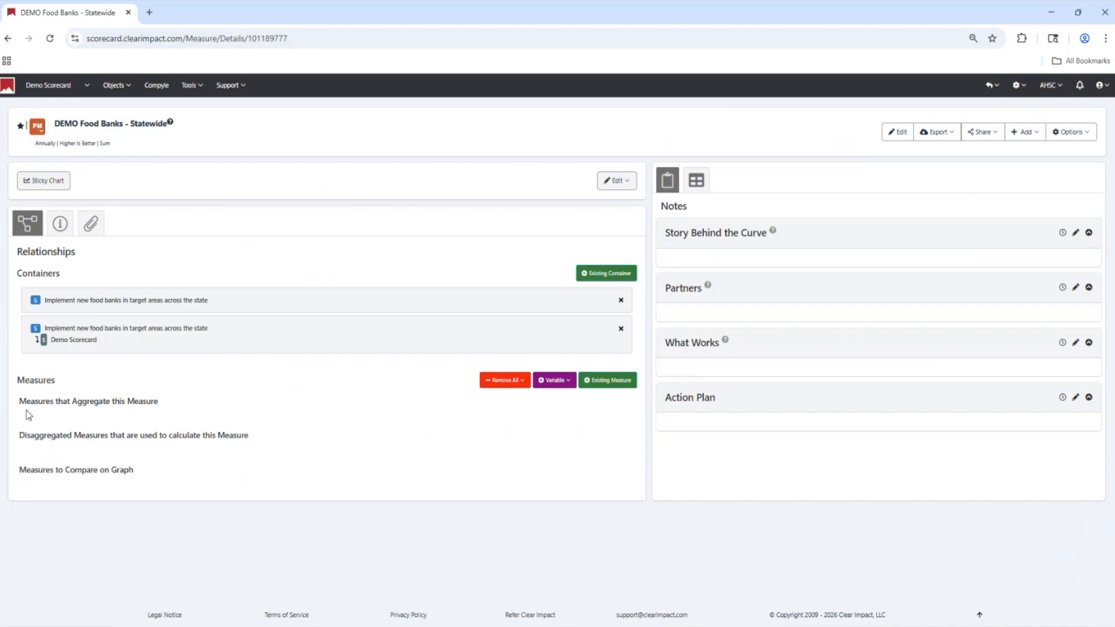
left_click(625, 384)
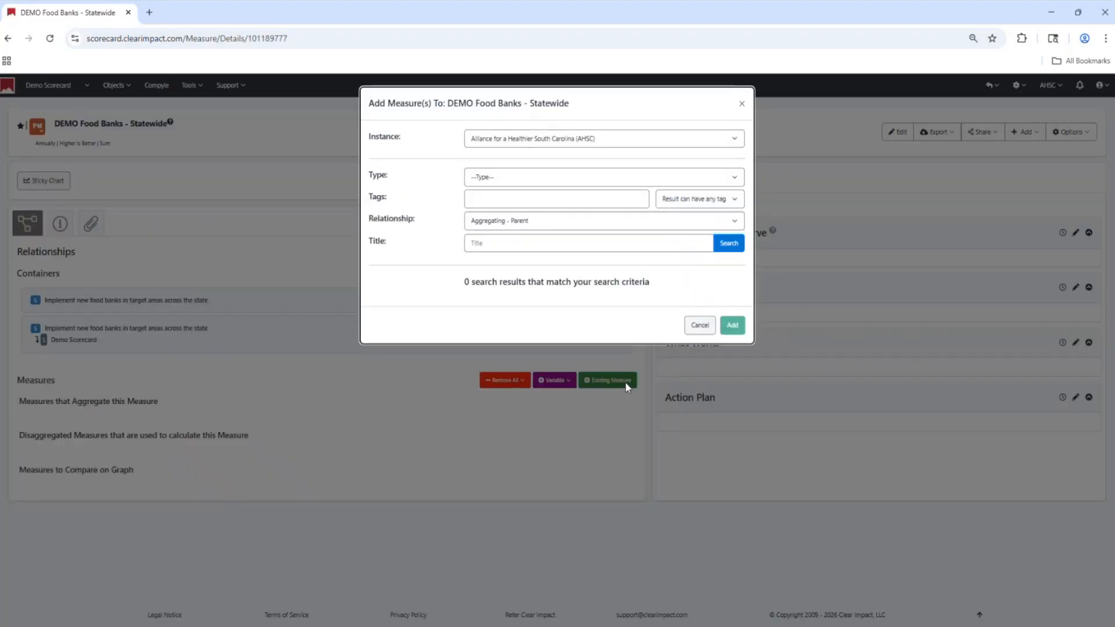
Set the relationship to Disaggregated - Child and search for existing measures titled "food banks"
left_click(495, 178)
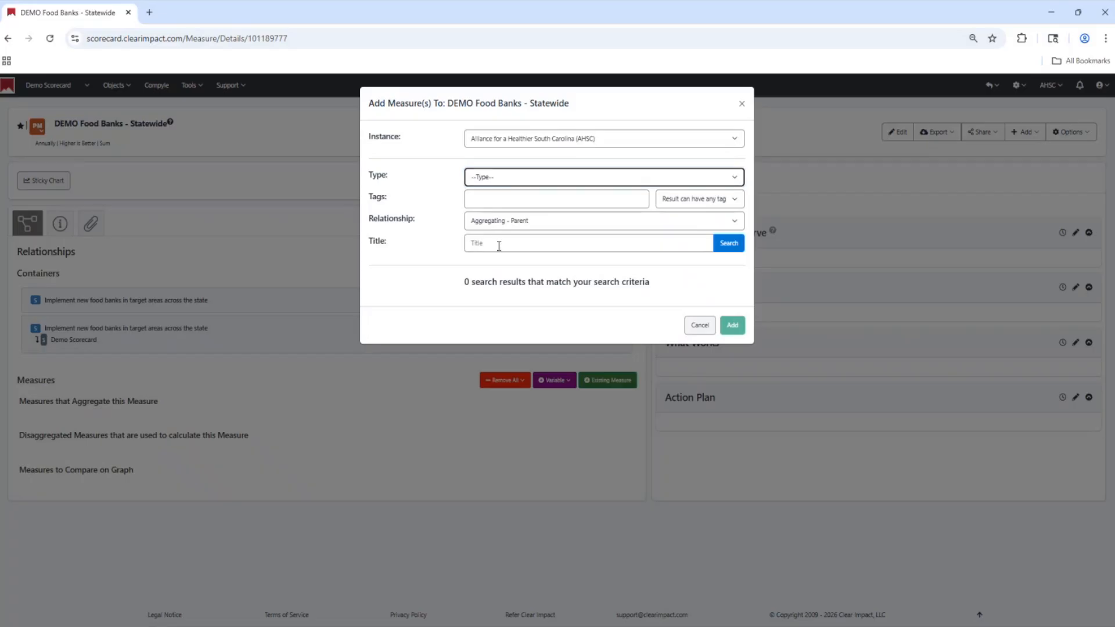
left_click(497, 245)
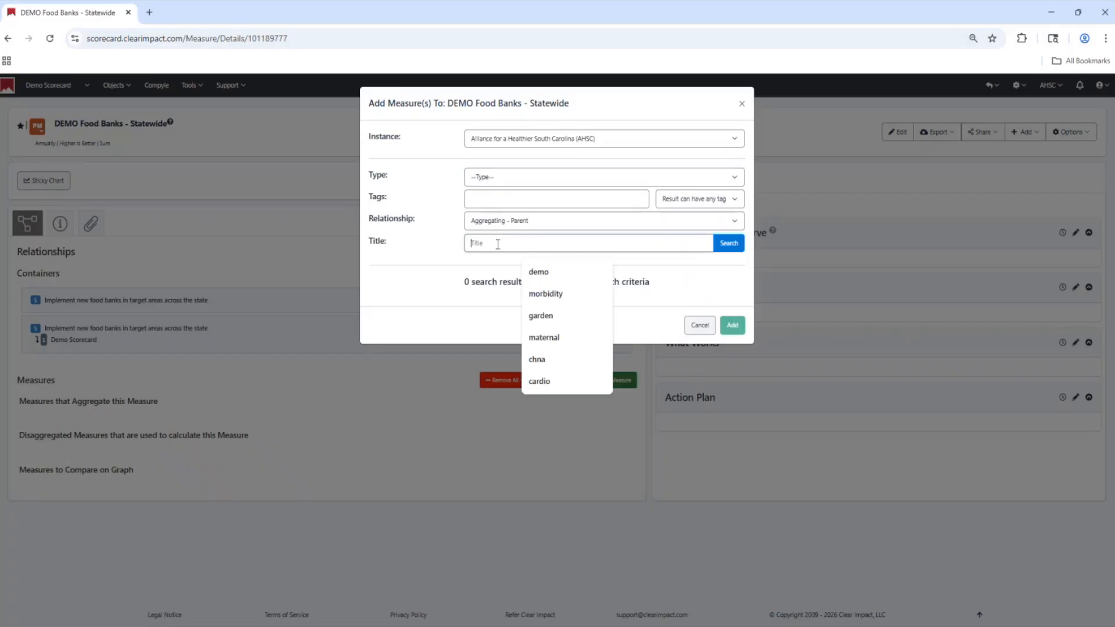
type("food banks")
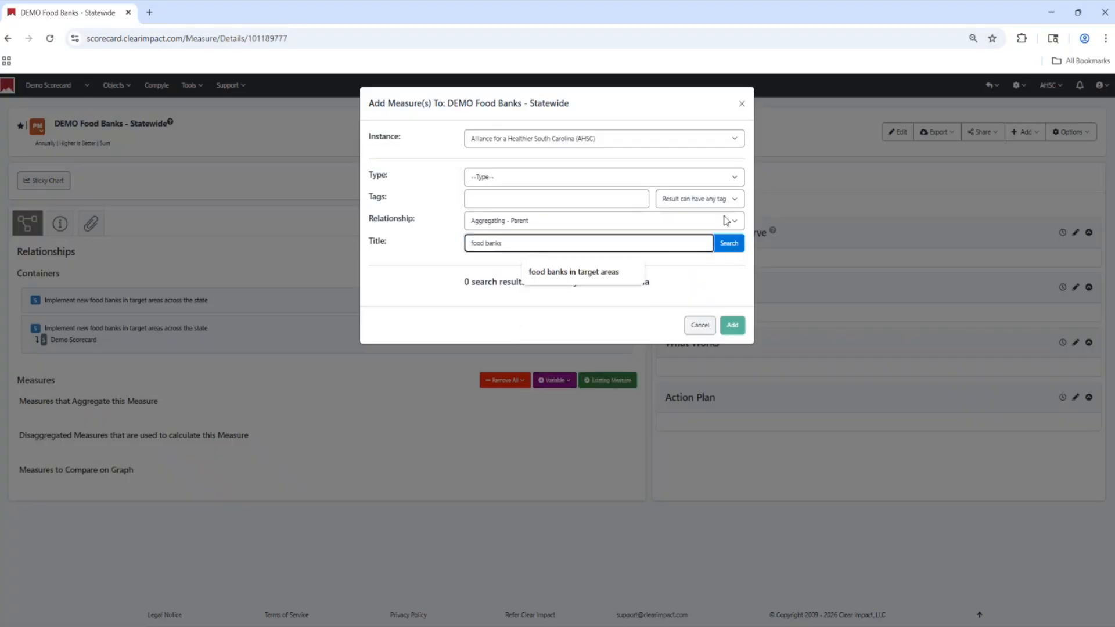
left_click(734, 244)
left_click(735, 221)
left_click(664, 259)
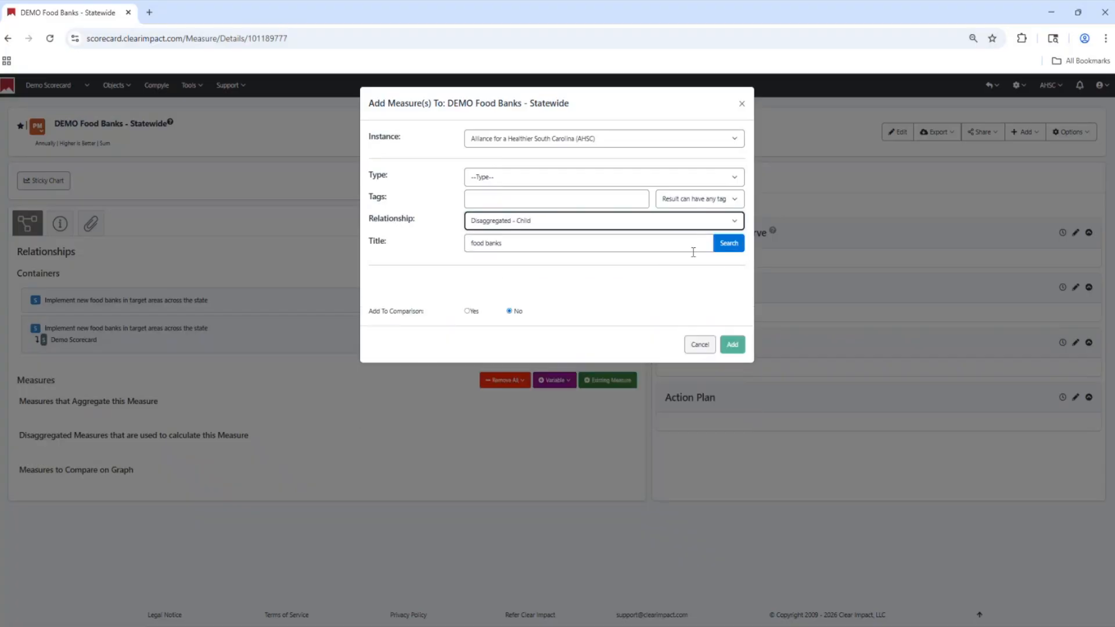
left_click(734, 244)
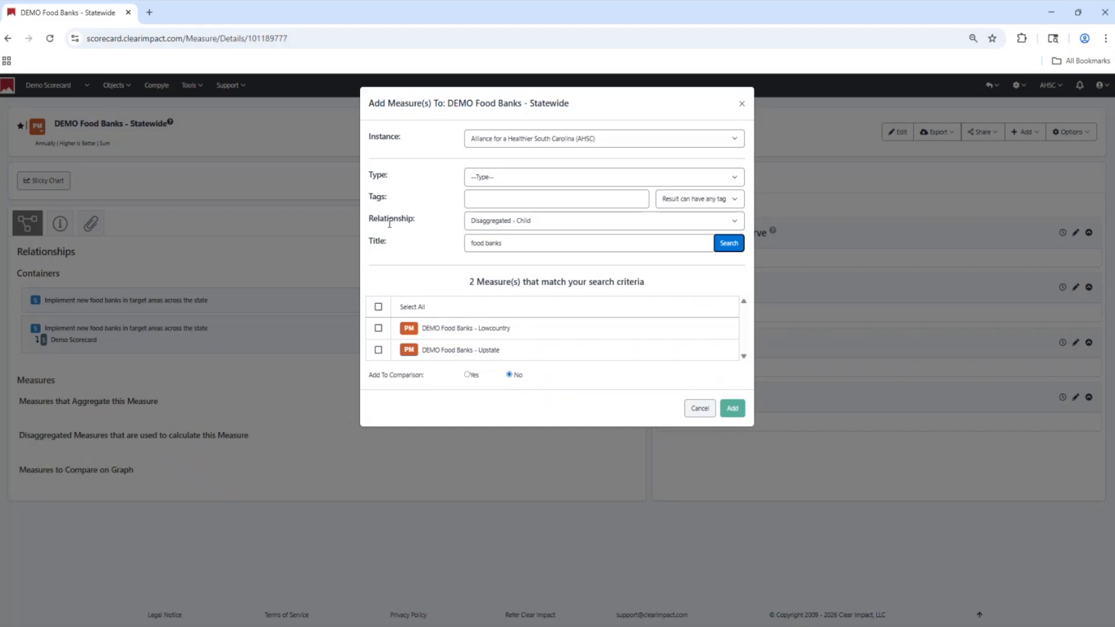
Add the Lowcountry and Upstate measures as disaggregated children of the Statewide measure, with Add To Comparison set to Yes
left_click(527, 223)
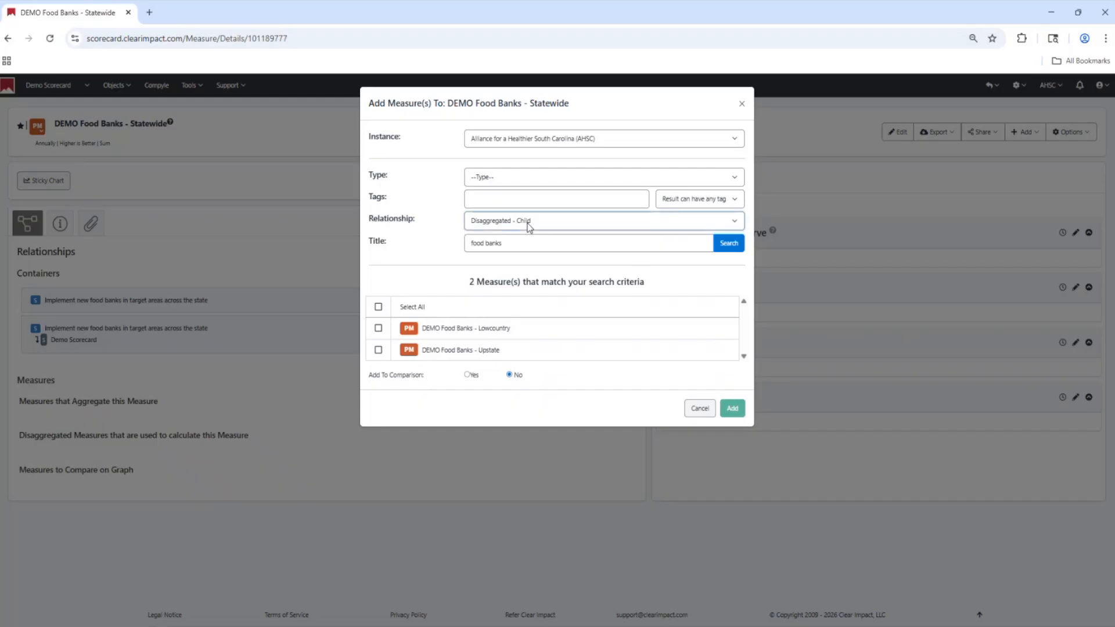
left_click(535, 258)
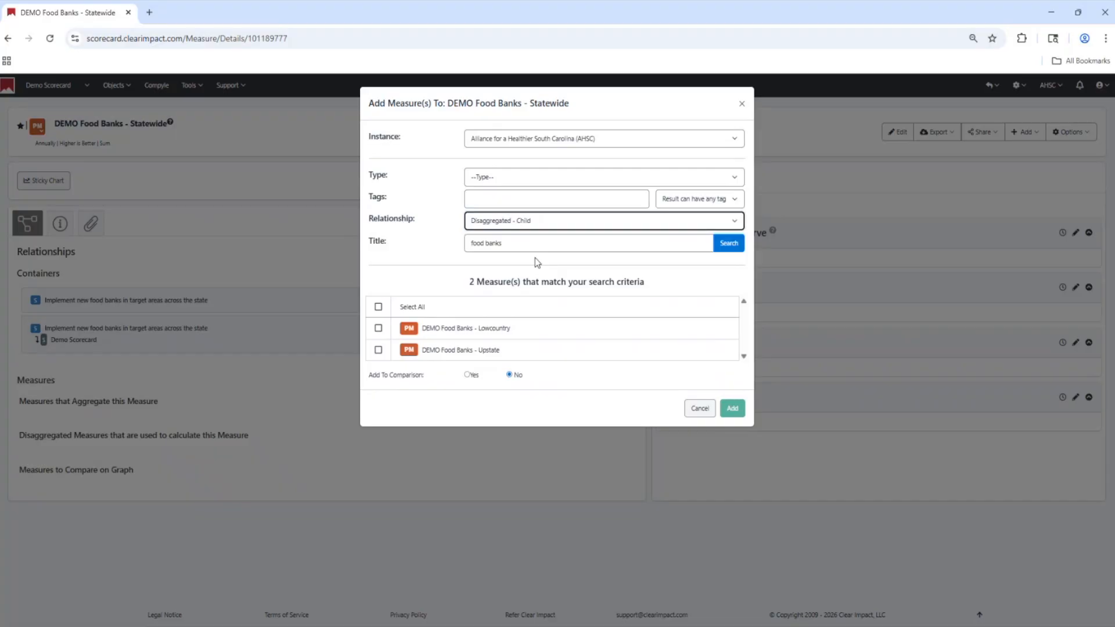
left_click(378, 329)
left_click(378, 350)
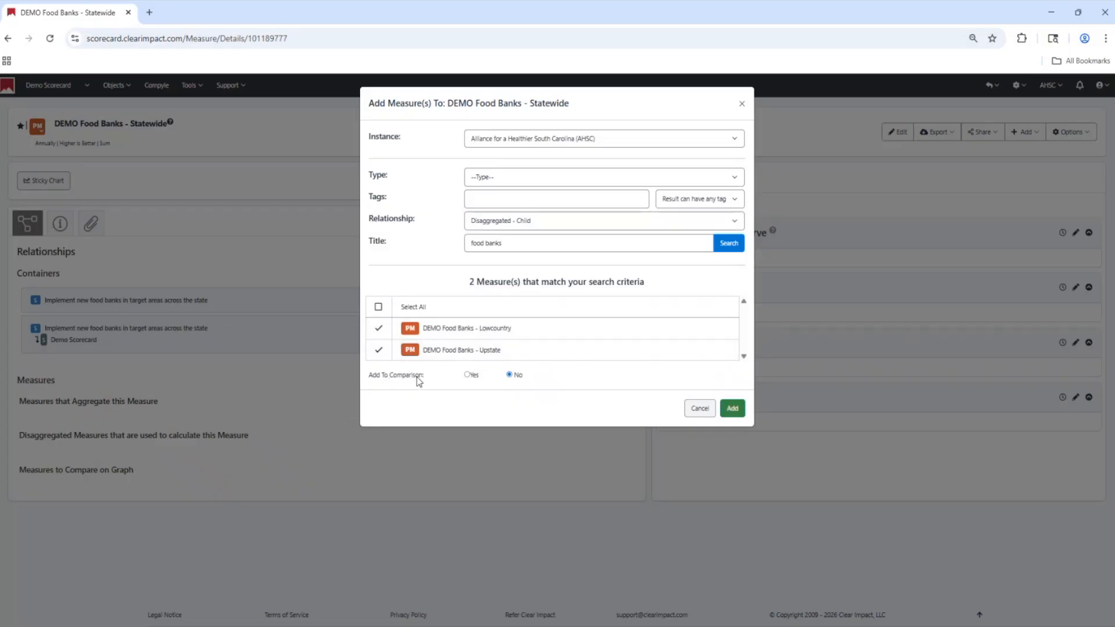
left_click(468, 375)
left_click(733, 414)
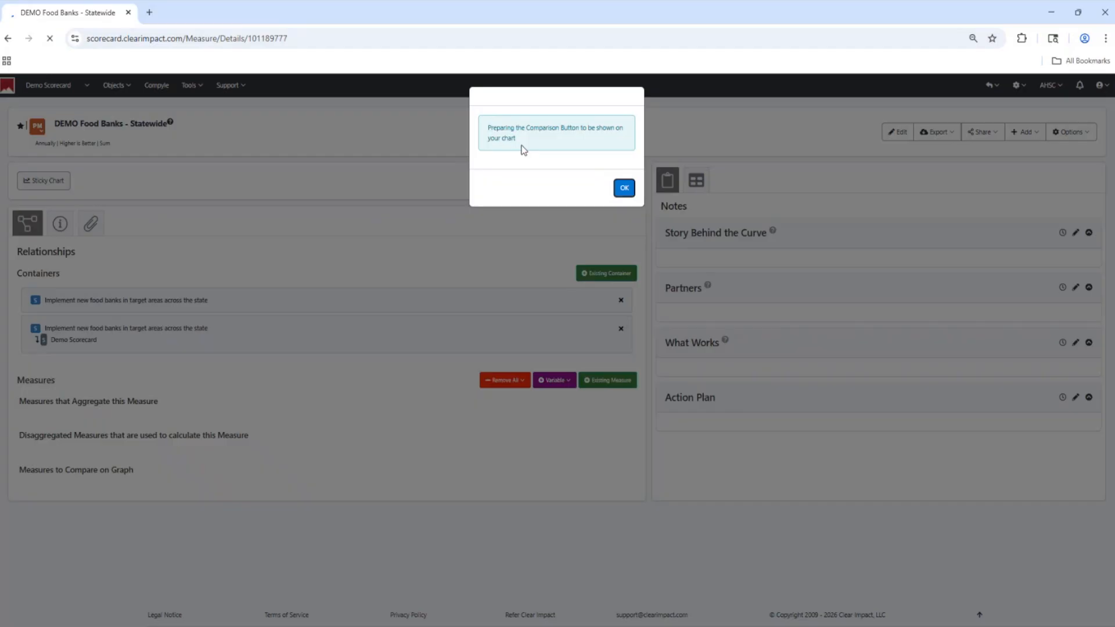
left_click(624, 188)
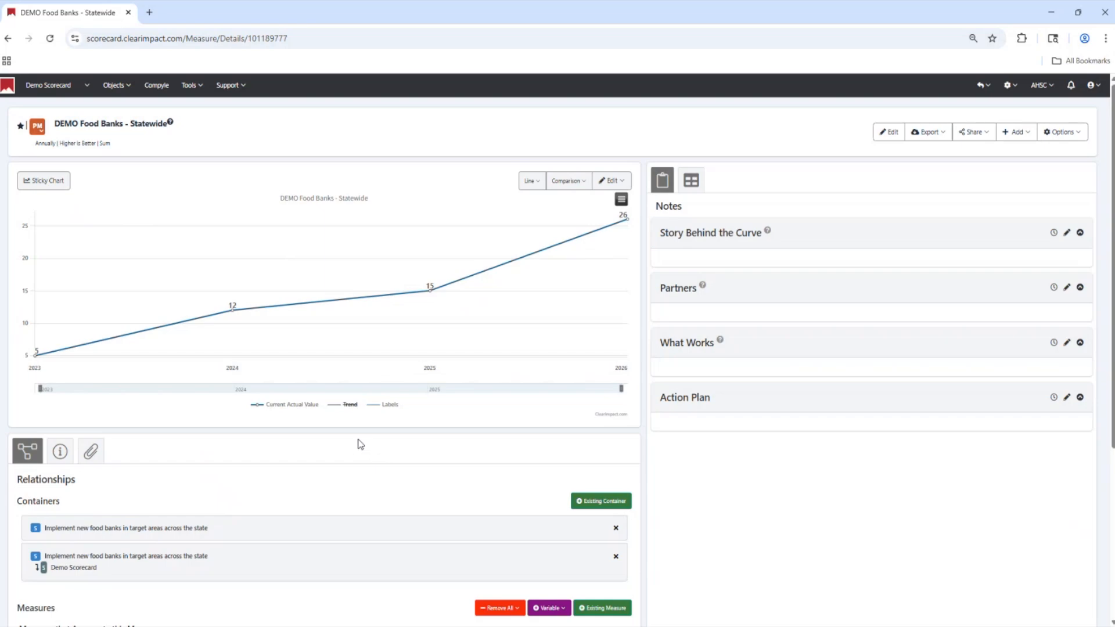
Turn on Display Comparison in the Statewide measure's graph settings and save them
scroll(265, 419, "down", 5)
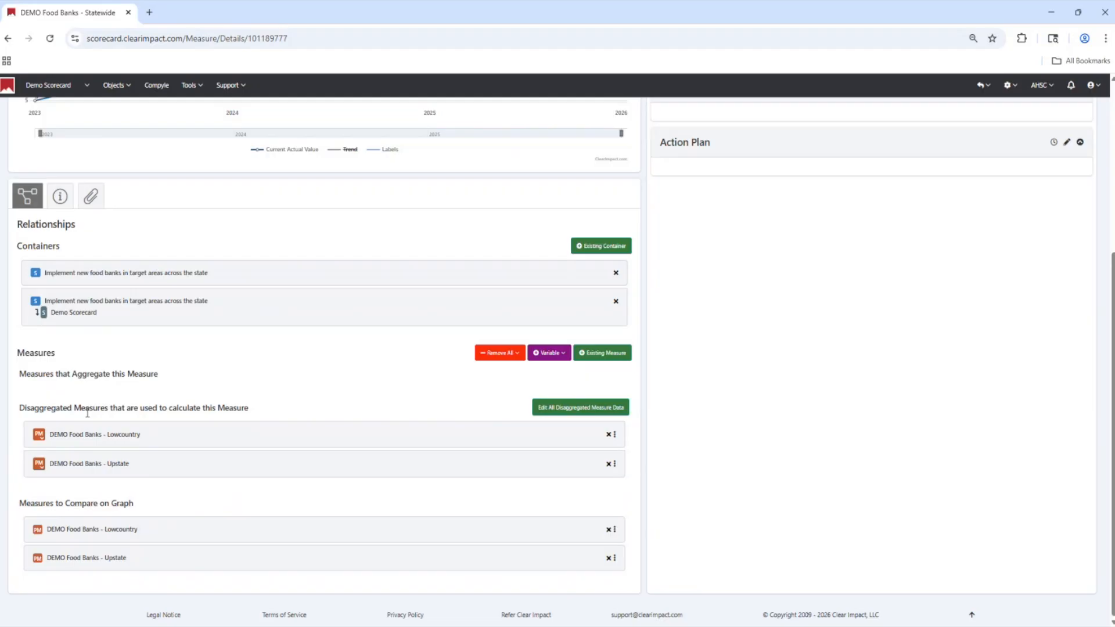
scroll(131, 508, "up", 4)
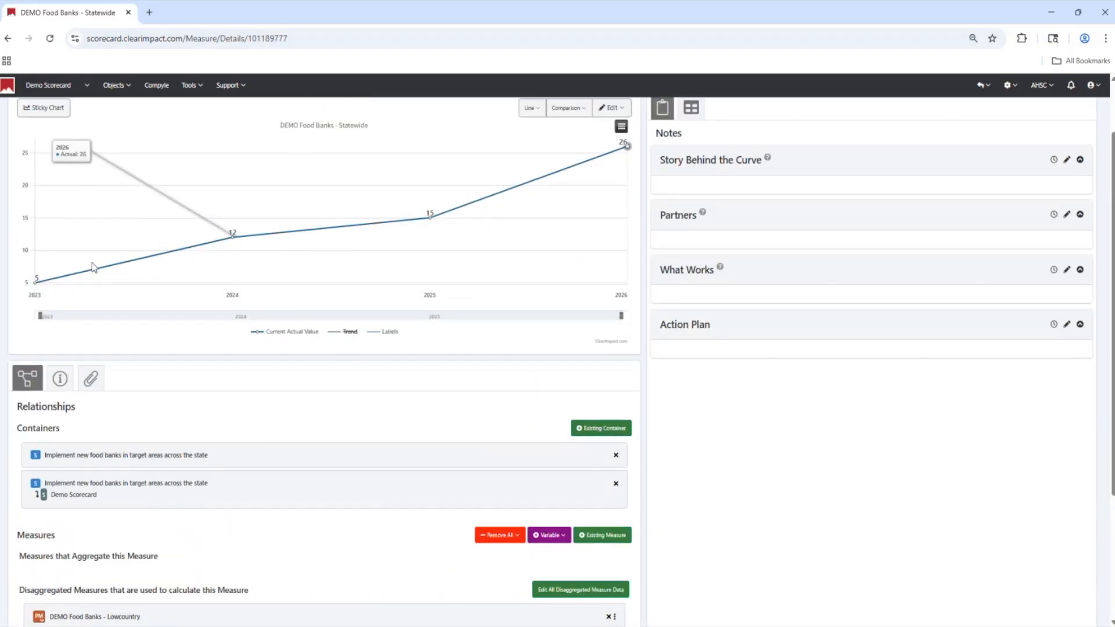
mouse_move(235, 235)
mouse_move(626, 154)
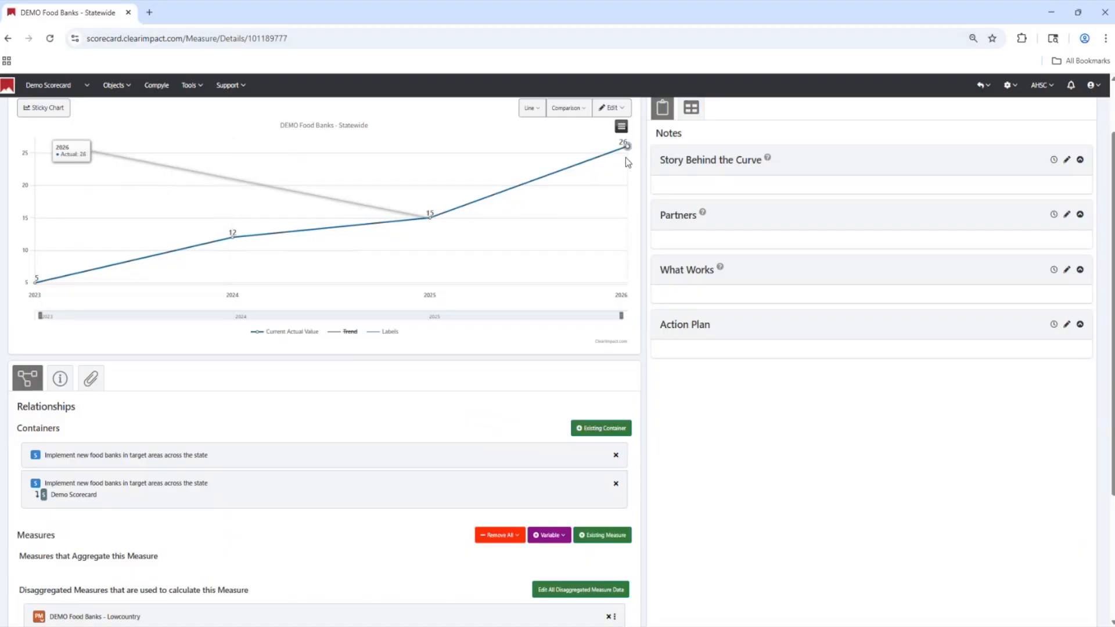
scroll(612, 185, "up", 1)
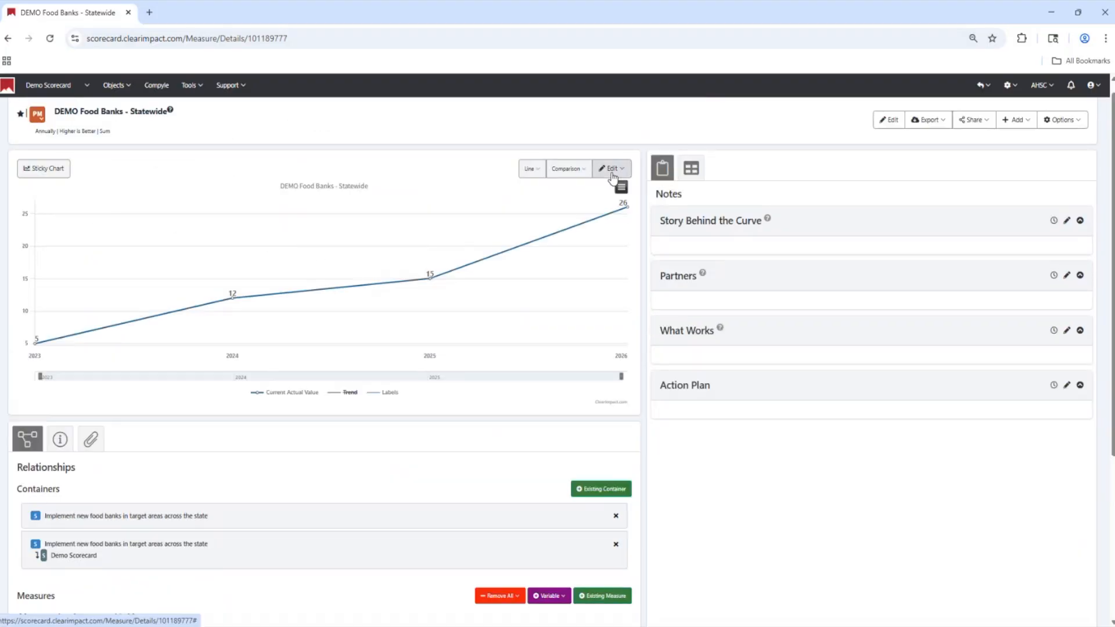
left_click(613, 169)
left_click(561, 169)
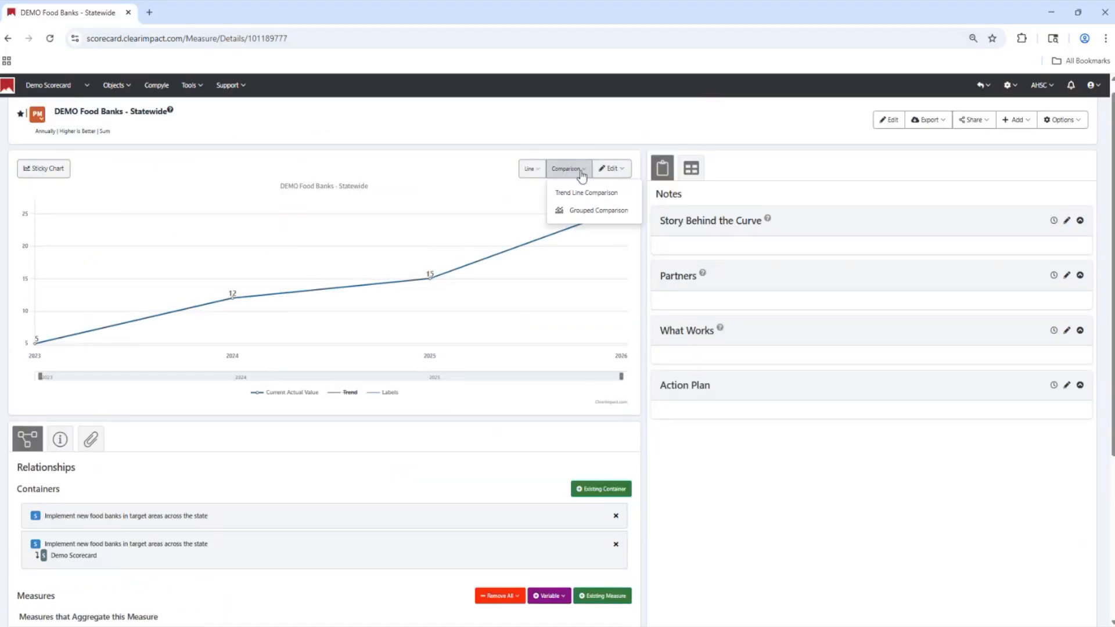
left_click(615, 171)
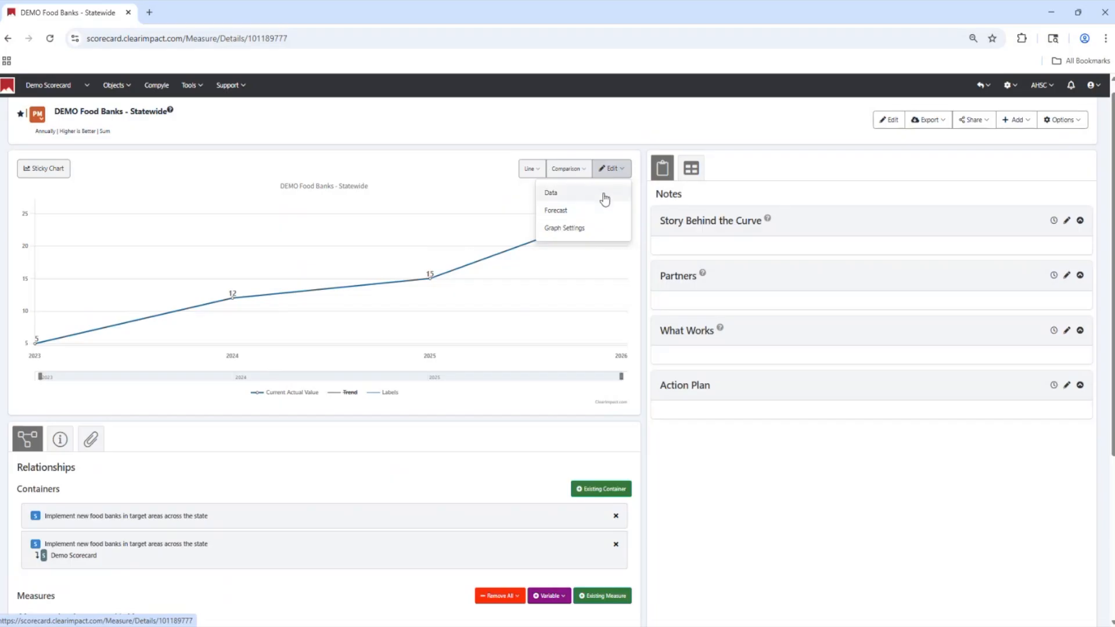
left_click(591, 233)
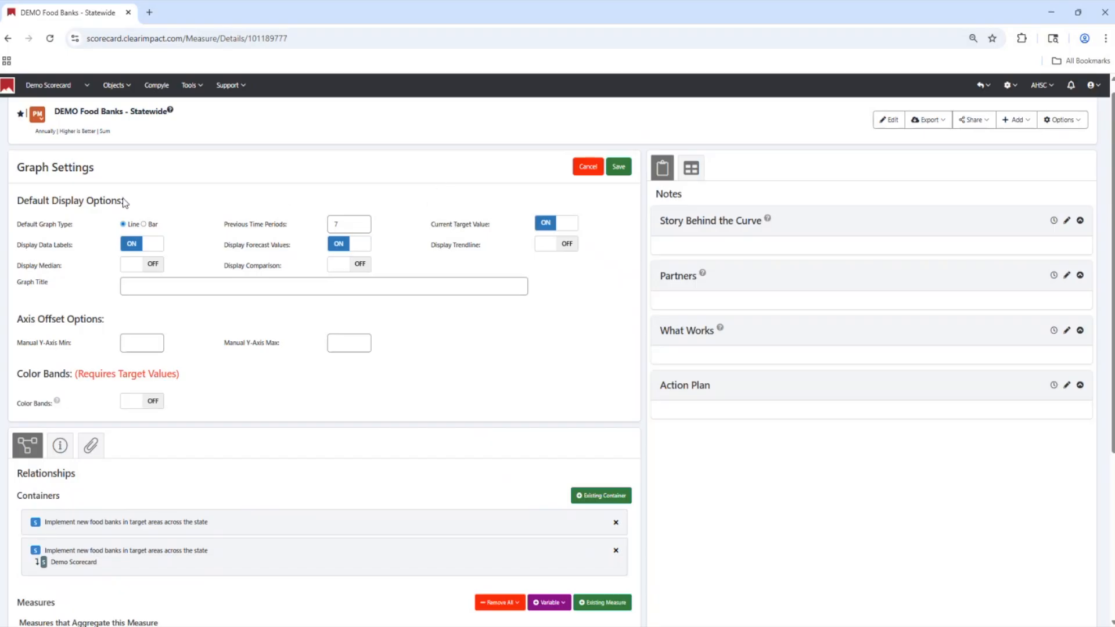
left_click_drag(288, 268, 223, 268)
left_click(355, 267)
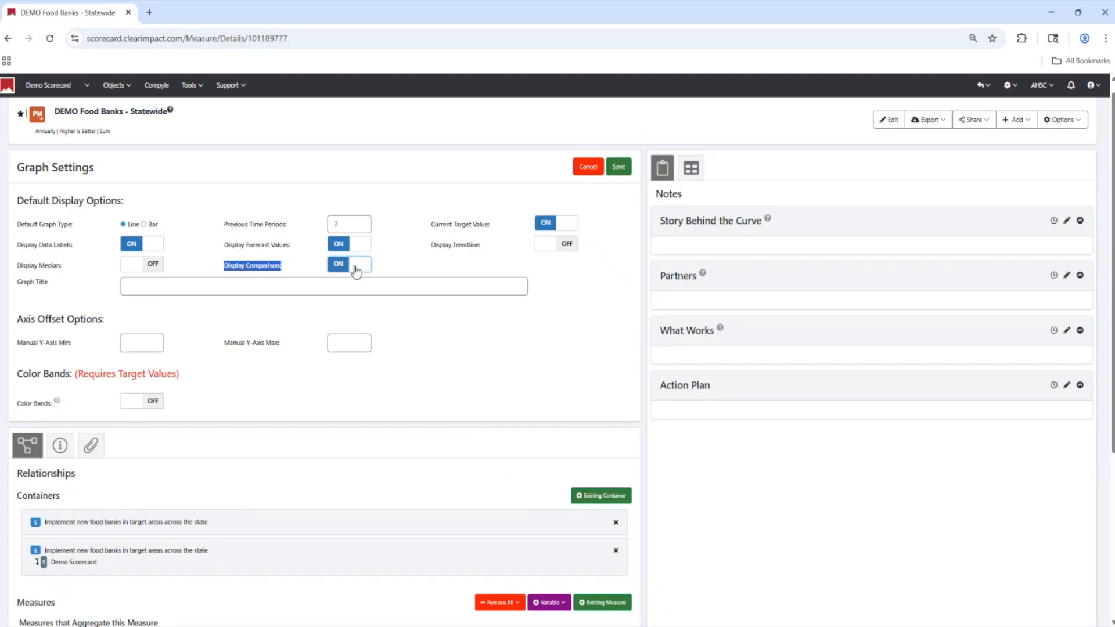
left_click(619, 167)
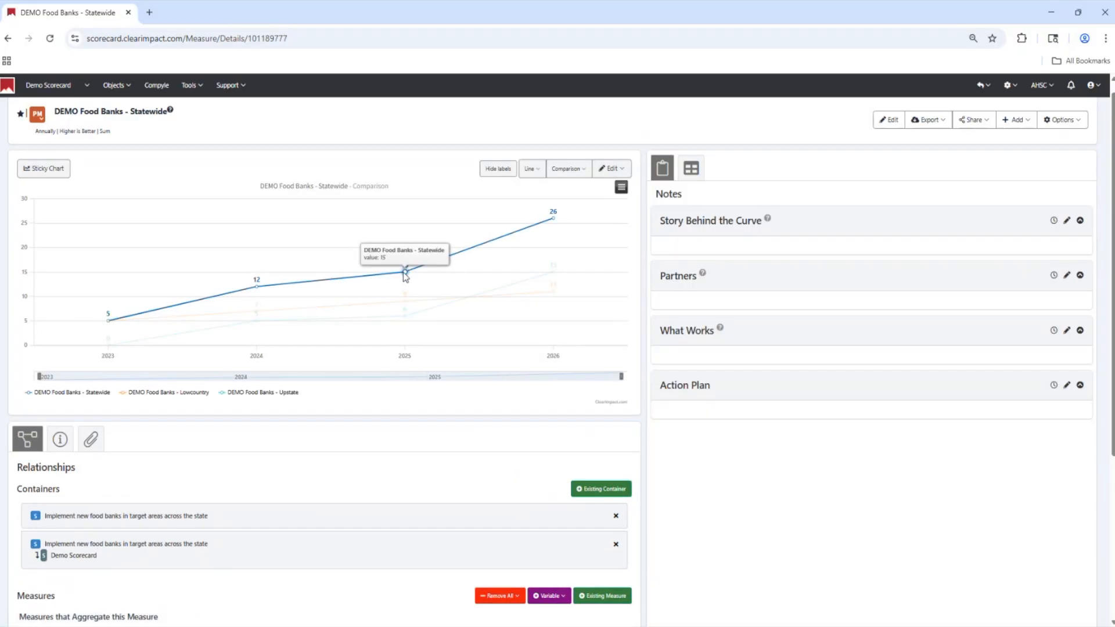
Remove the Lowcountry and Upstate measures from the disaggregated measures used to calculate the Statewide measure
mouse_move(526, 222)
mouse_move(553, 287)
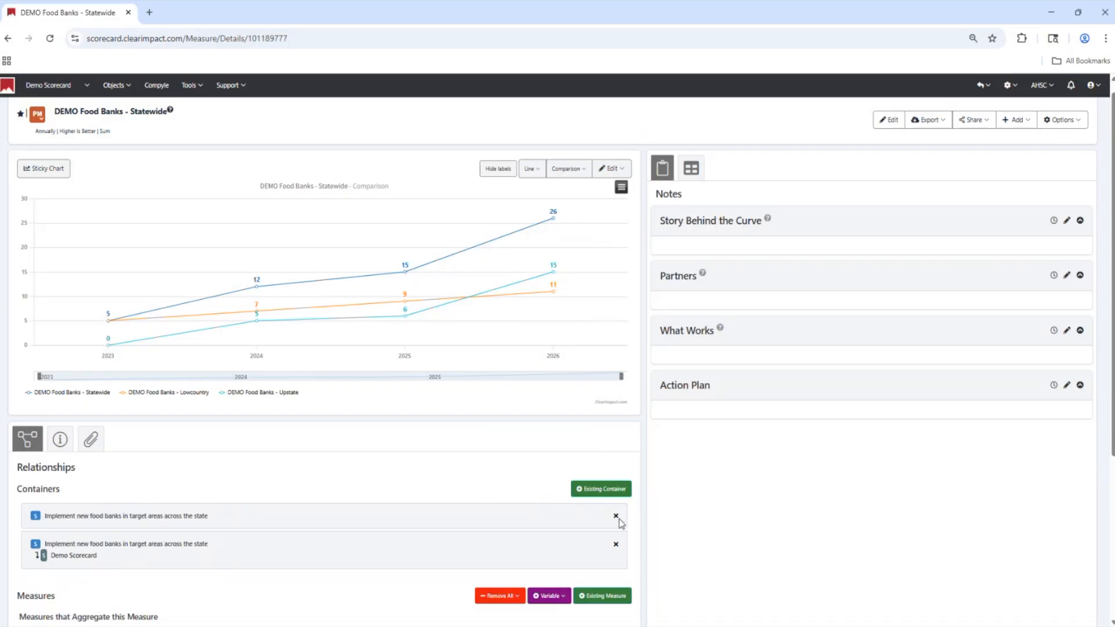
scroll(348, 517, "down", 3)
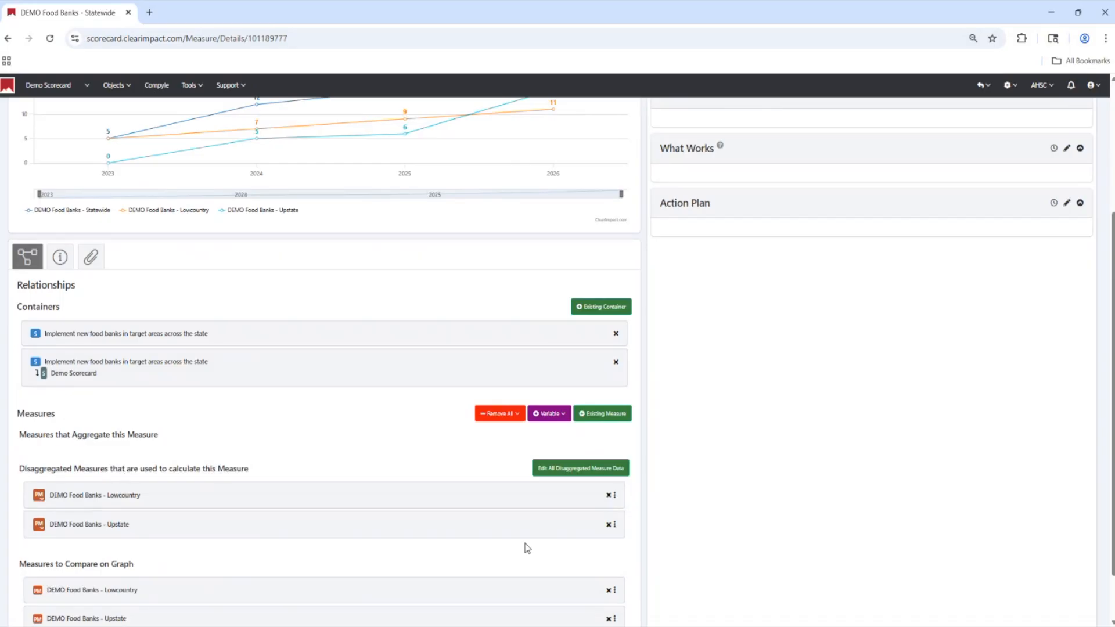
left_click(607, 498)
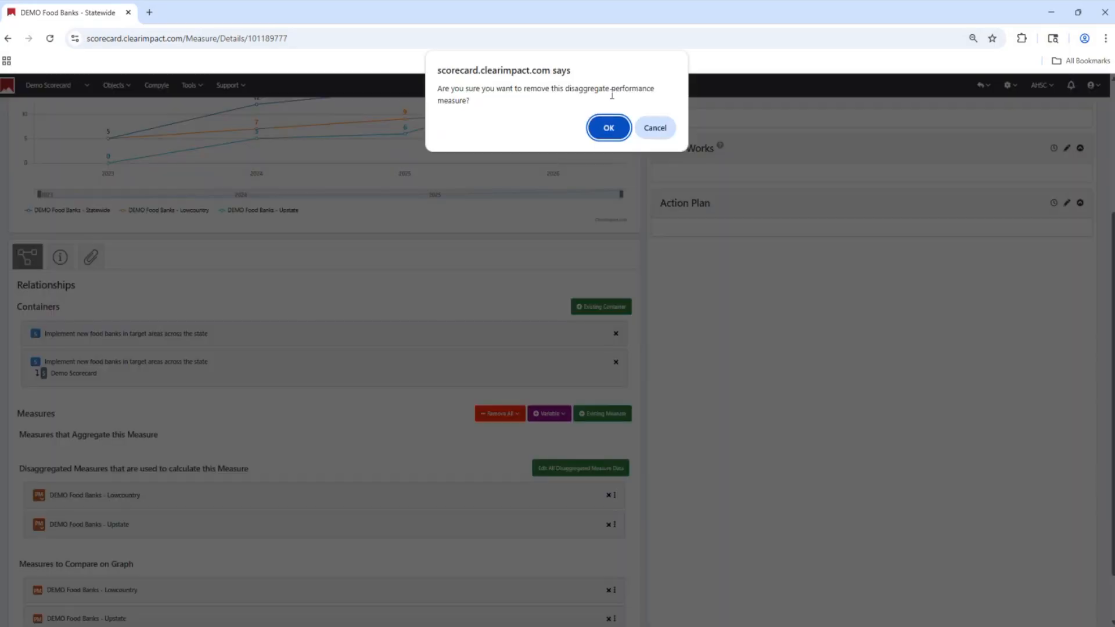
left_click(607, 129)
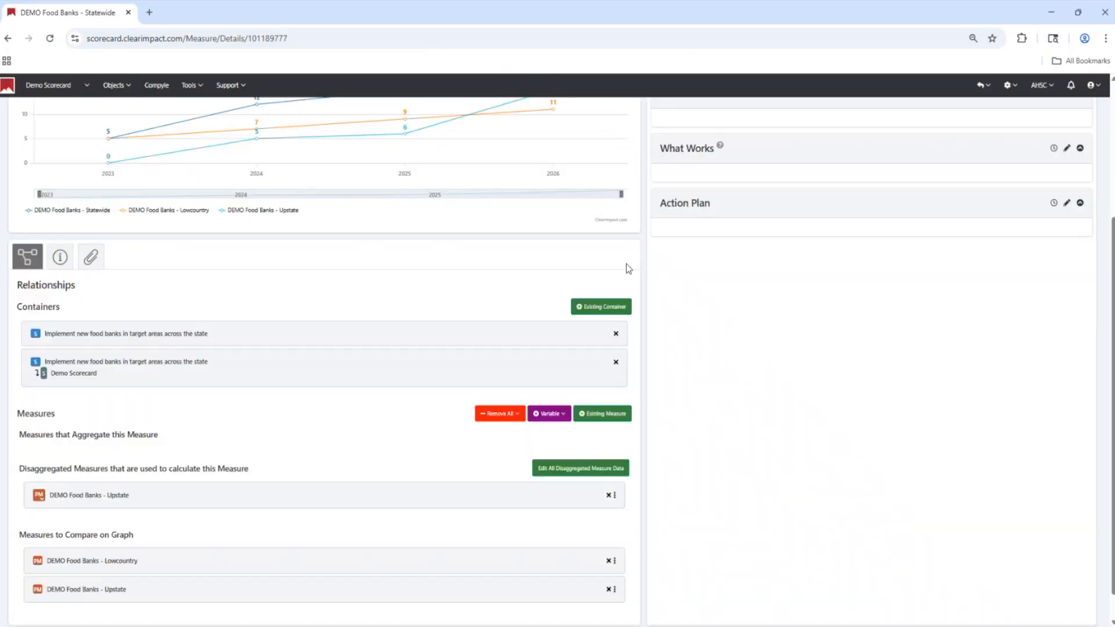
left_click(609, 496)
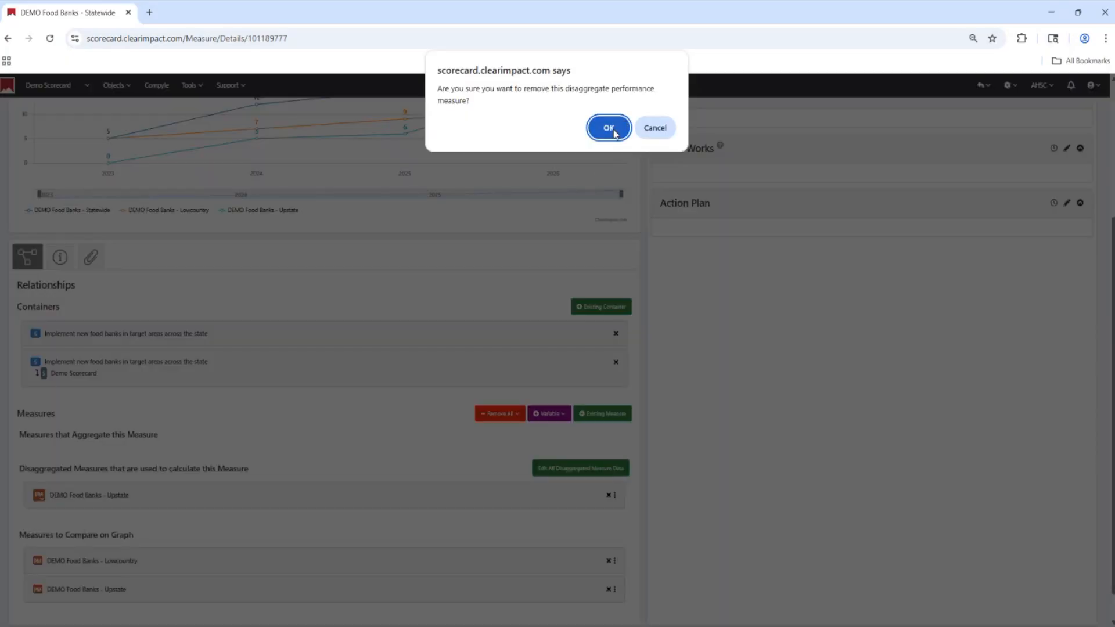
left_click(607, 128)
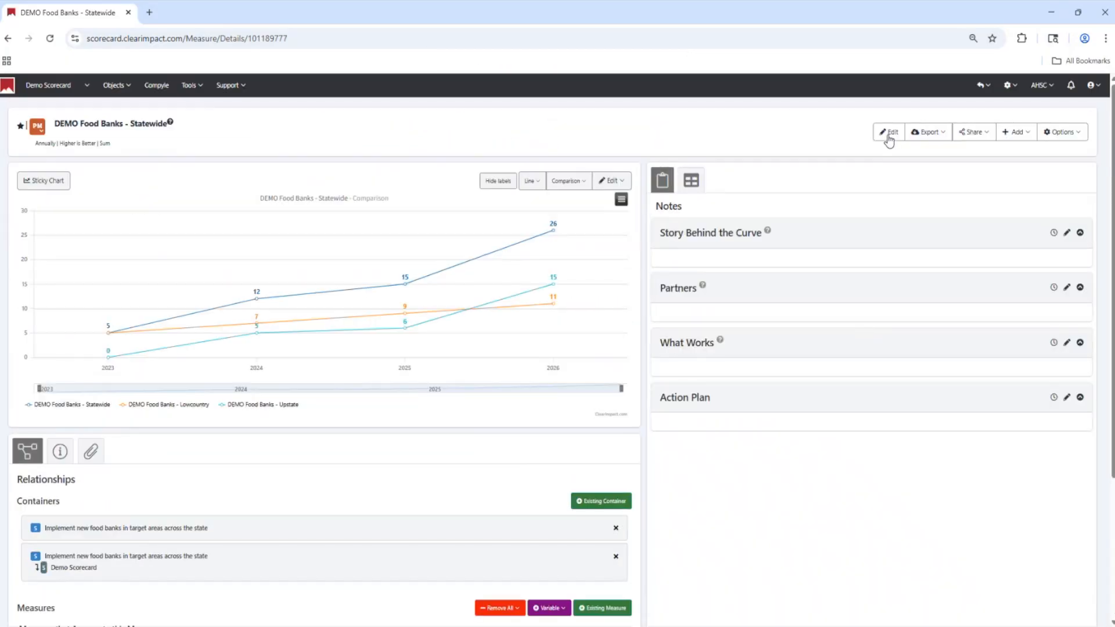
Change the Statewide measure's calculation type to Not Calculated and save the measure
left_click(890, 136)
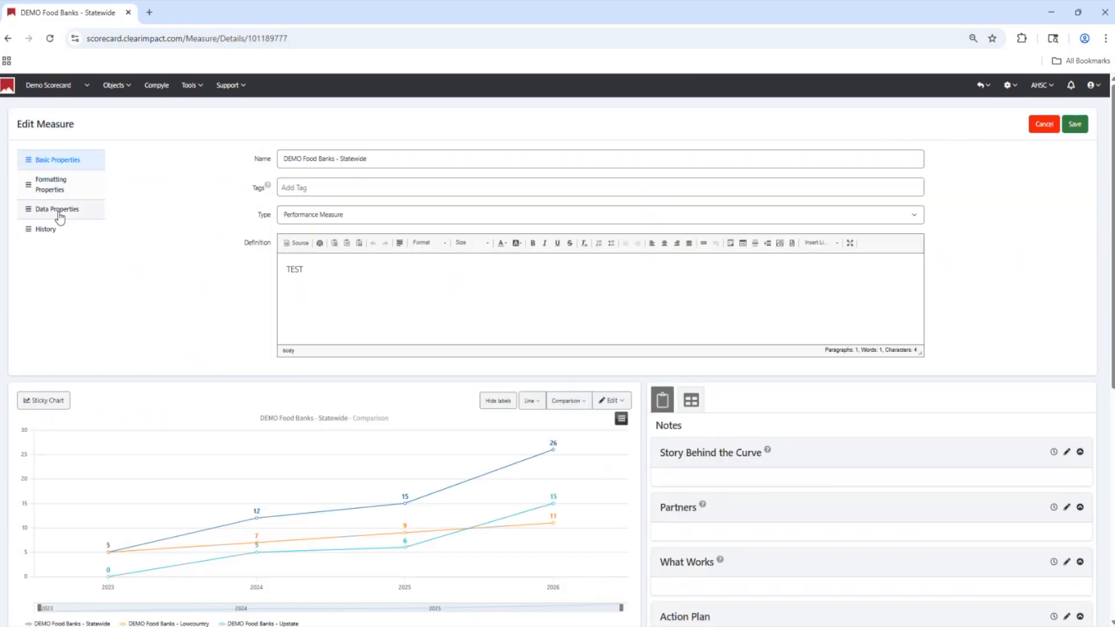
left_click(59, 215)
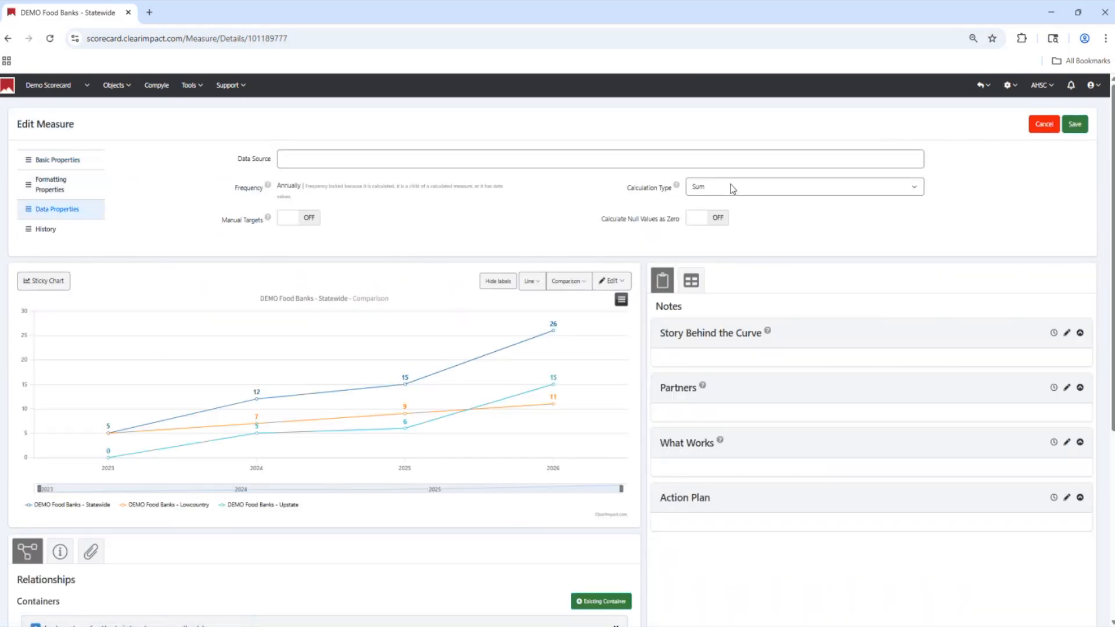
left_click(730, 205)
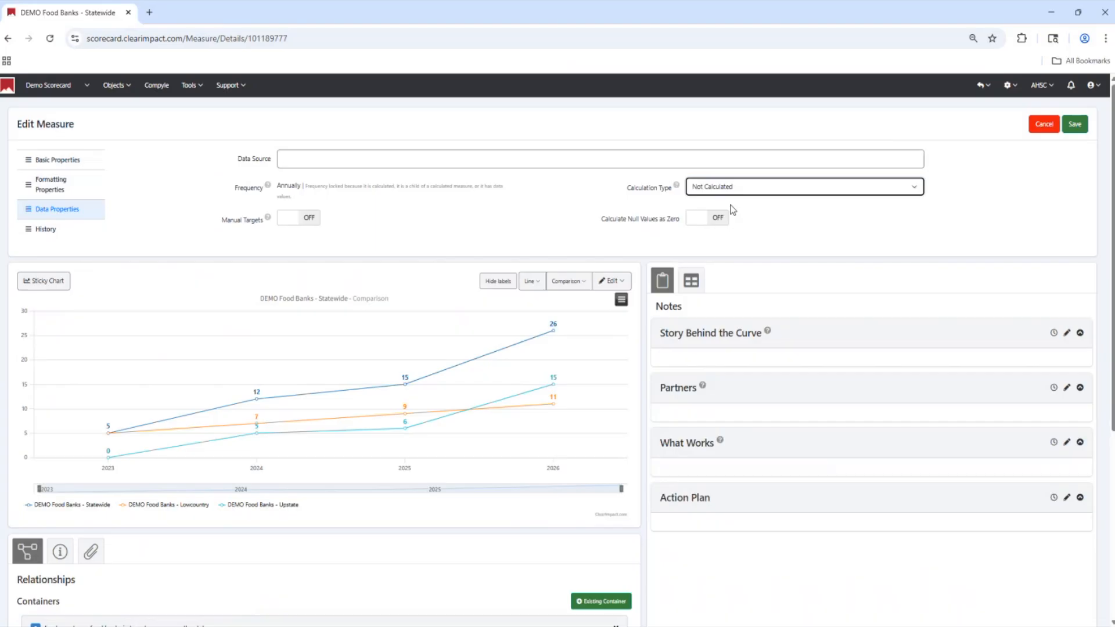
left_click(1078, 129)
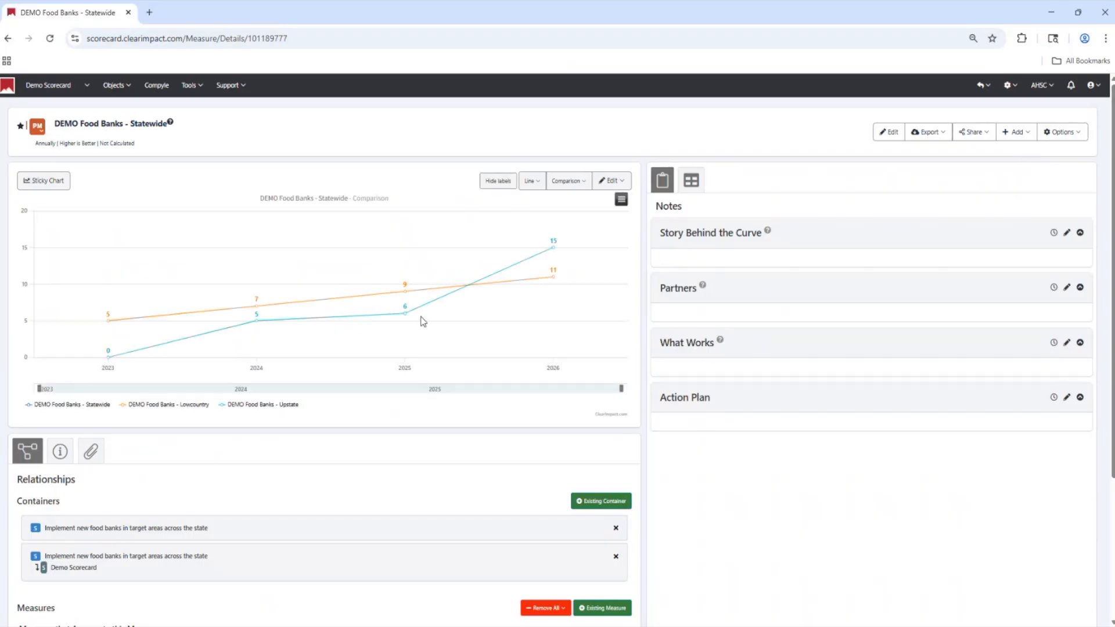
Return to the Demo Scorecard and expand the DEMO Food Banks - Statewide measure to view its comparison chart
left_click(66, 407)
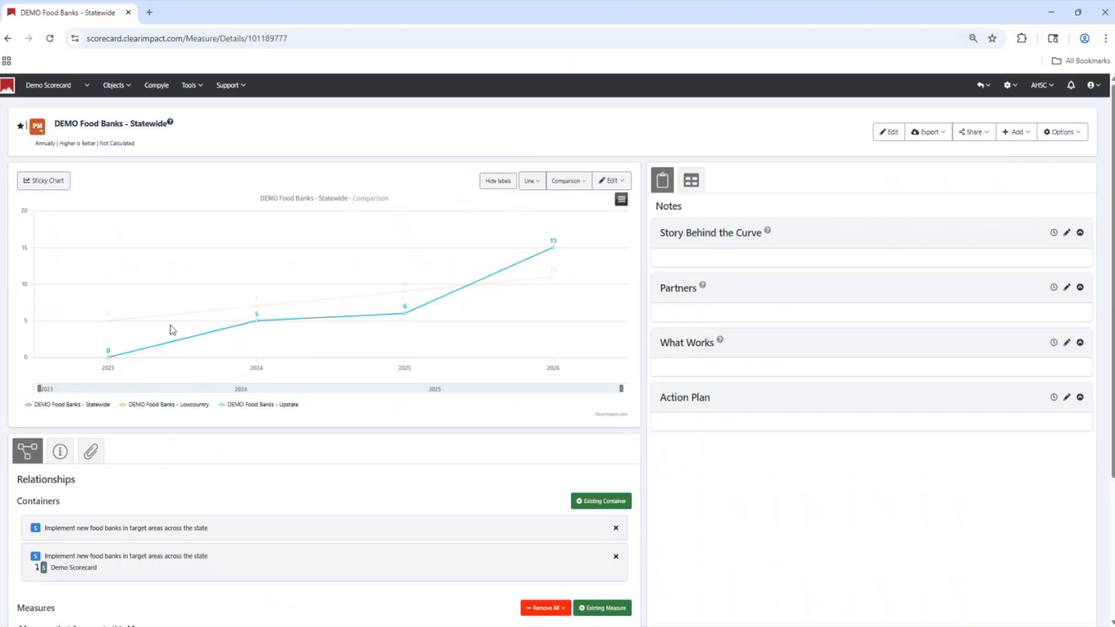
left_click(64, 89)
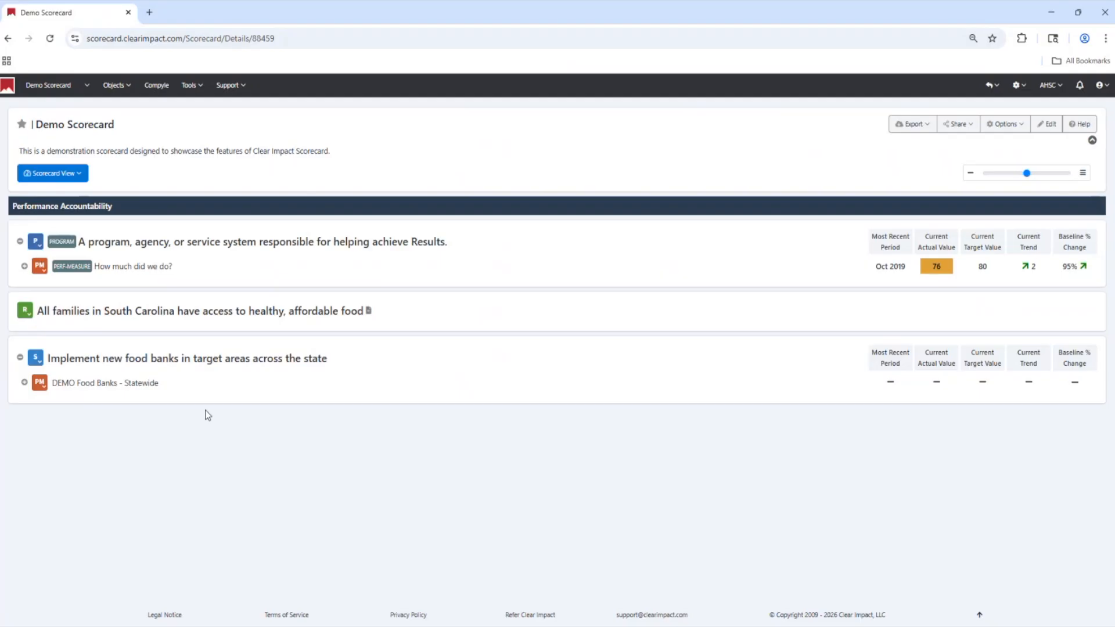
left_click(24, 383)
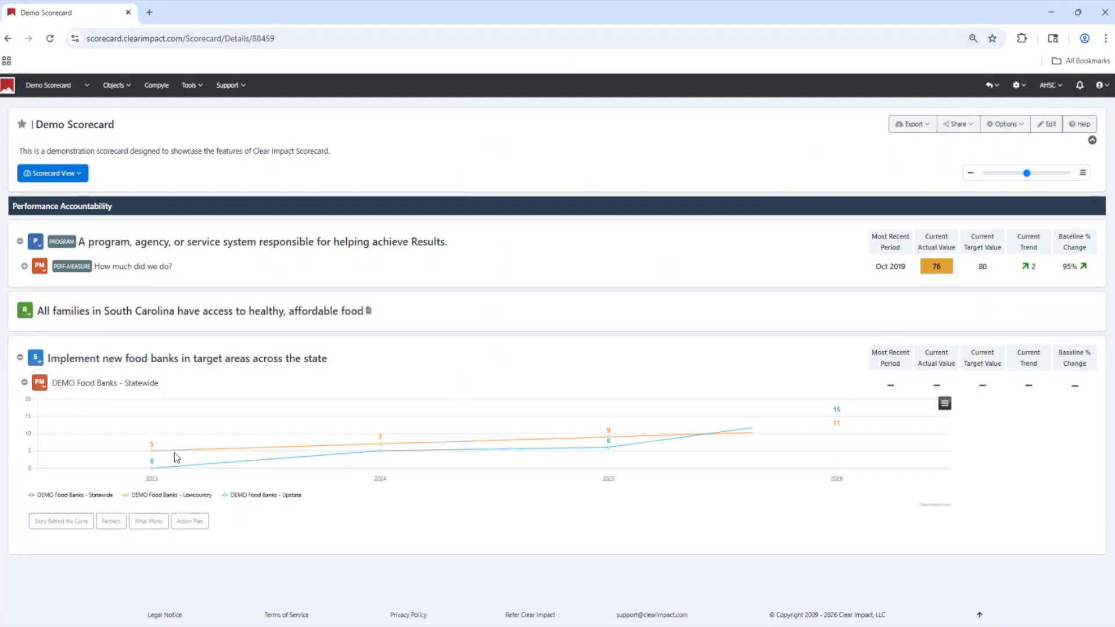